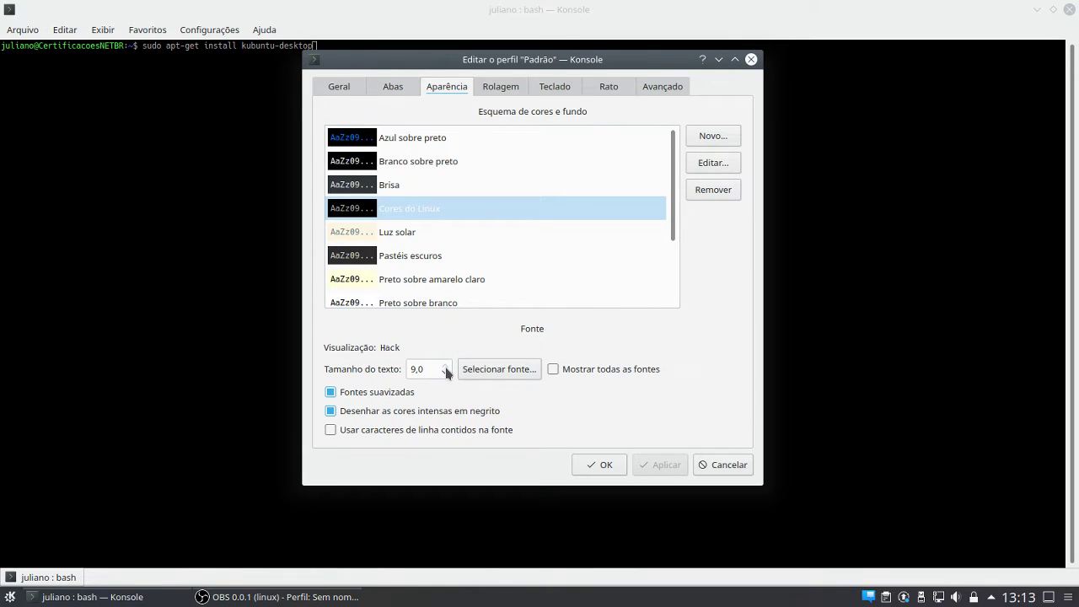
Set the text size of the Konsole profile "Padrão" to 16 and apply it
scroll(447, 373, "up", 6)
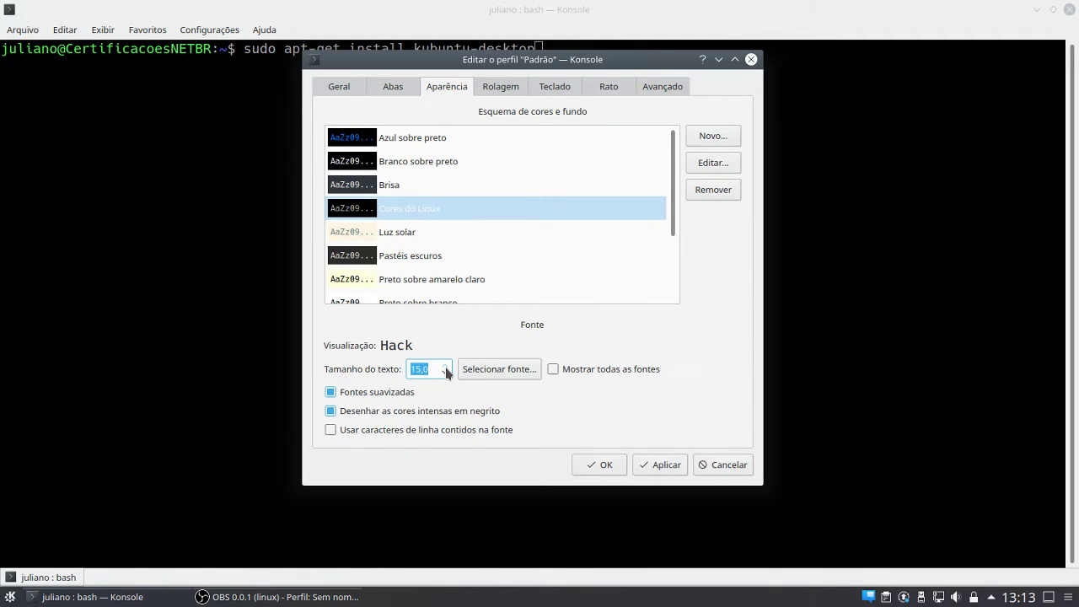
scroll(447, 373, "up", 1)
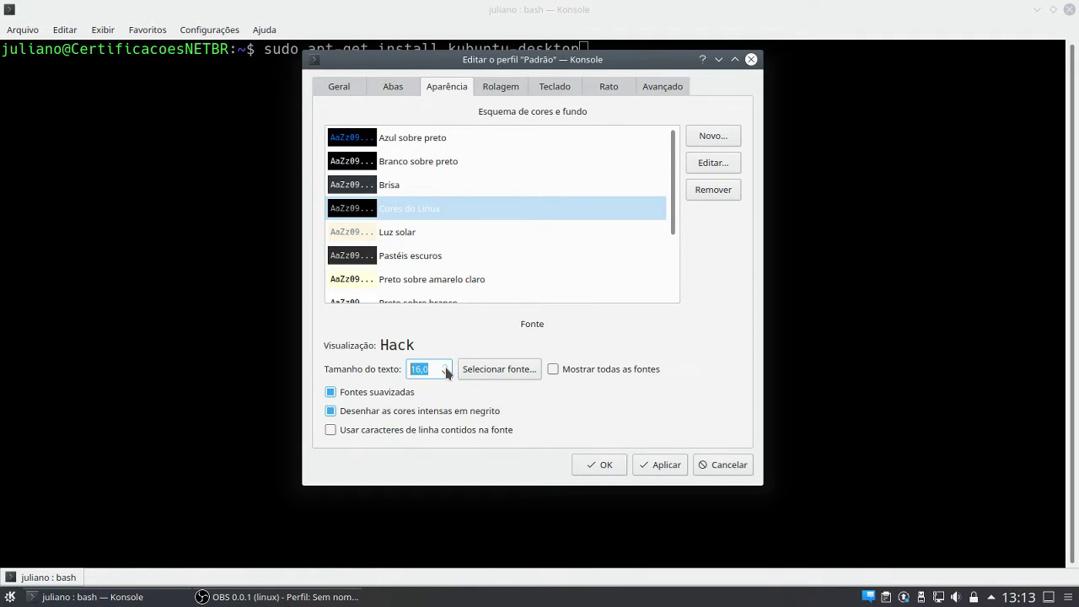
left_click(663, 465)
Browse the terminal color schemes and choose Brisa for the profile, keeping the command line visible behind the dialog
left_click_drag(633, 57, 545, 56)
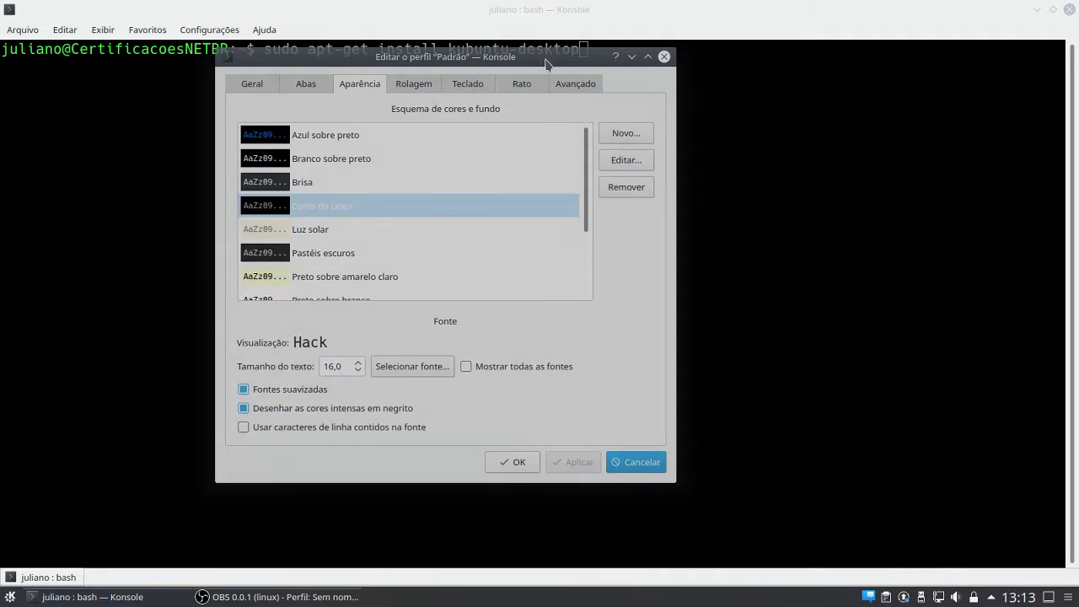
scroll(369, 243, "down", 2)
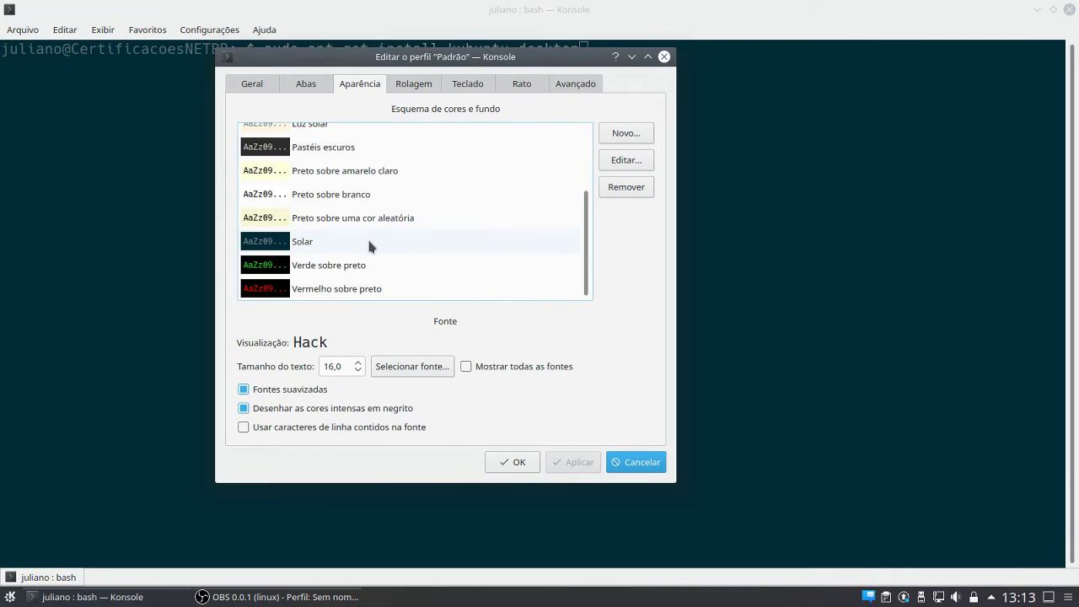
scroll(369, 243, "up", 2)
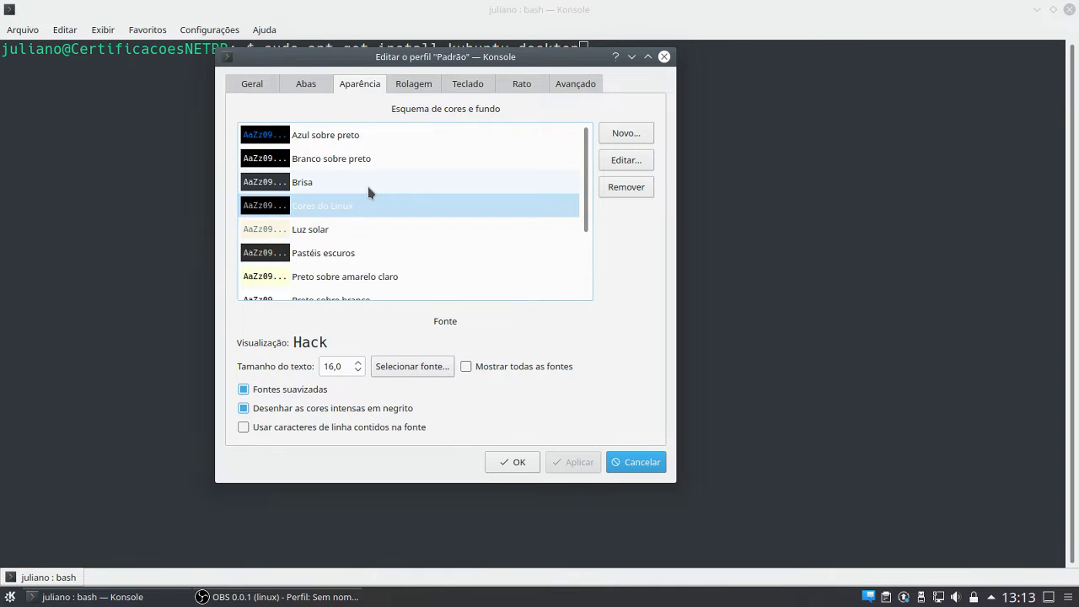
left_click(369, 183)
left_click_drag(435, 60, 477, 78)
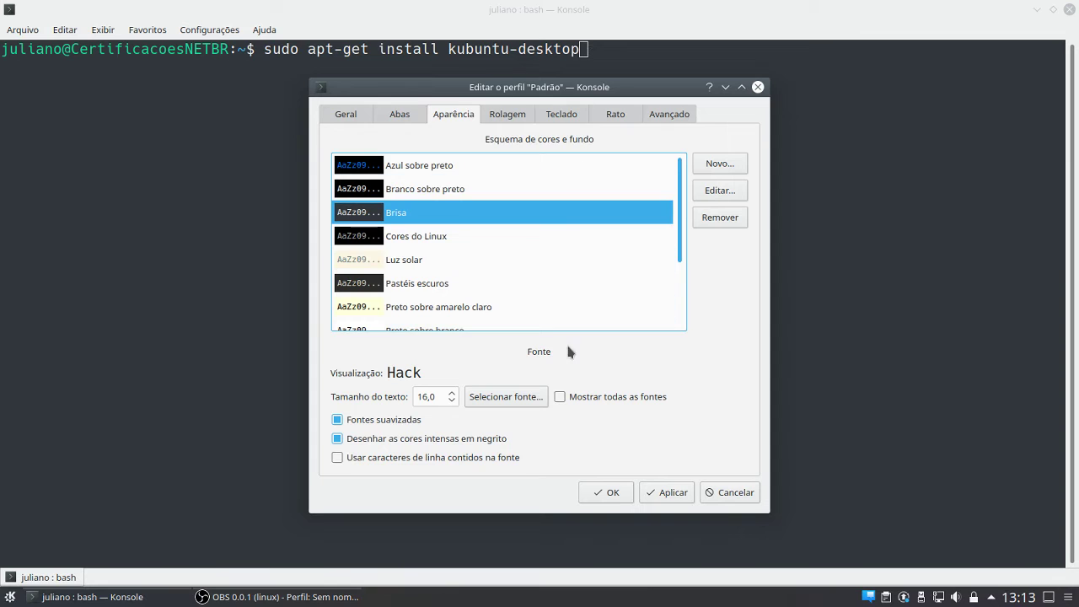
Examine the profile's tab, scrolling, keyboard, mouse, advanced and general settings
left_click(400, 114)
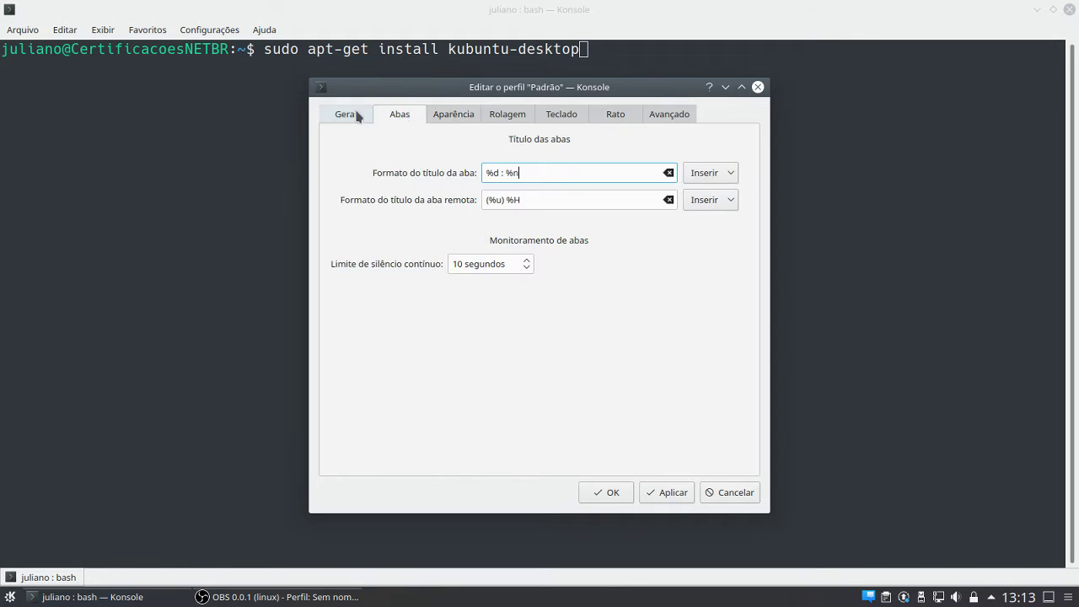
left_click(509, 118)
left_click(460, 118)
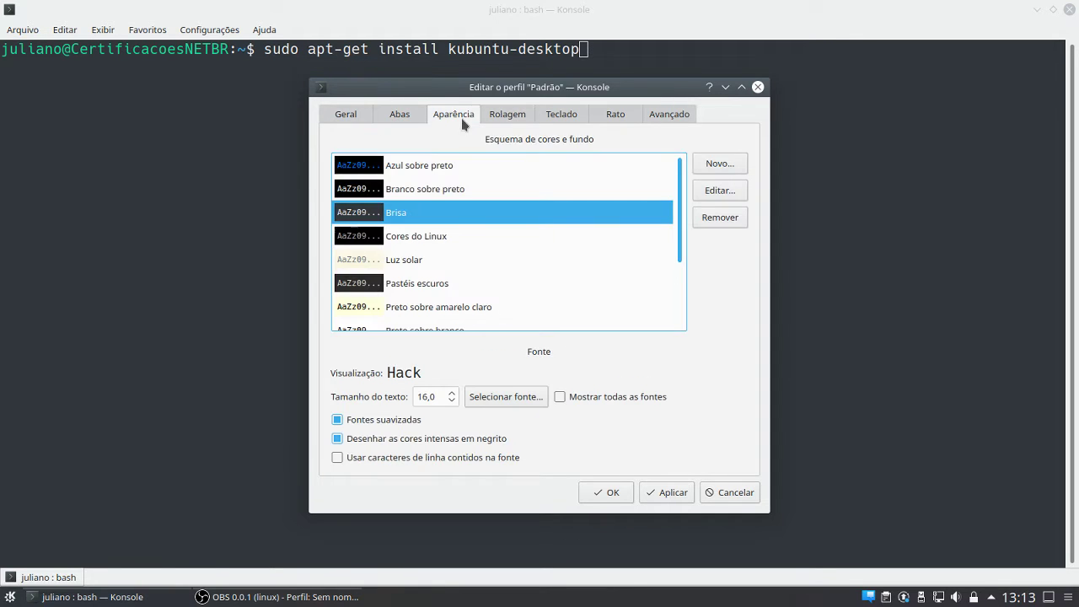
left_click(558, 118)
left_click(603, 118)
left_click(653, 116)
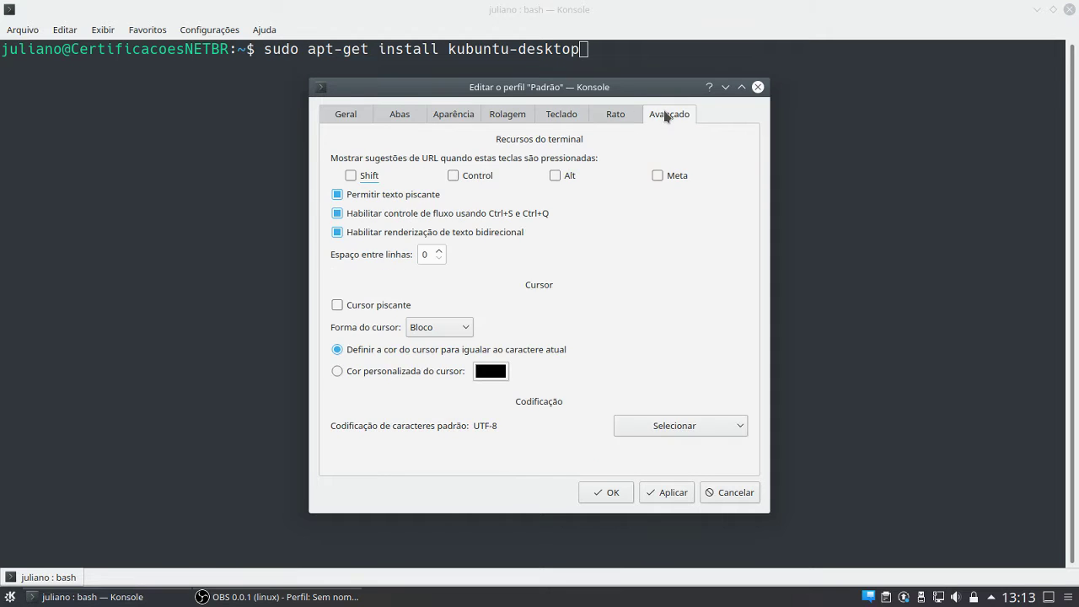
left_click(540, 116)
left_click(510, 115)
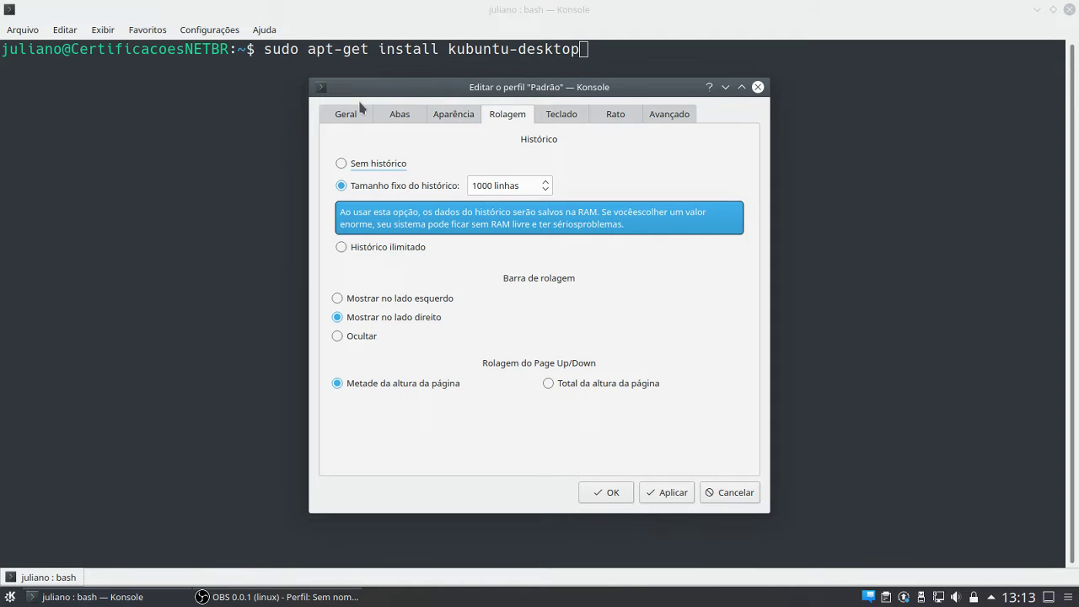
left_click(370, 116)
Apply the changes to the "Padrão" profile and close the profile editor
left_click(648, 491)
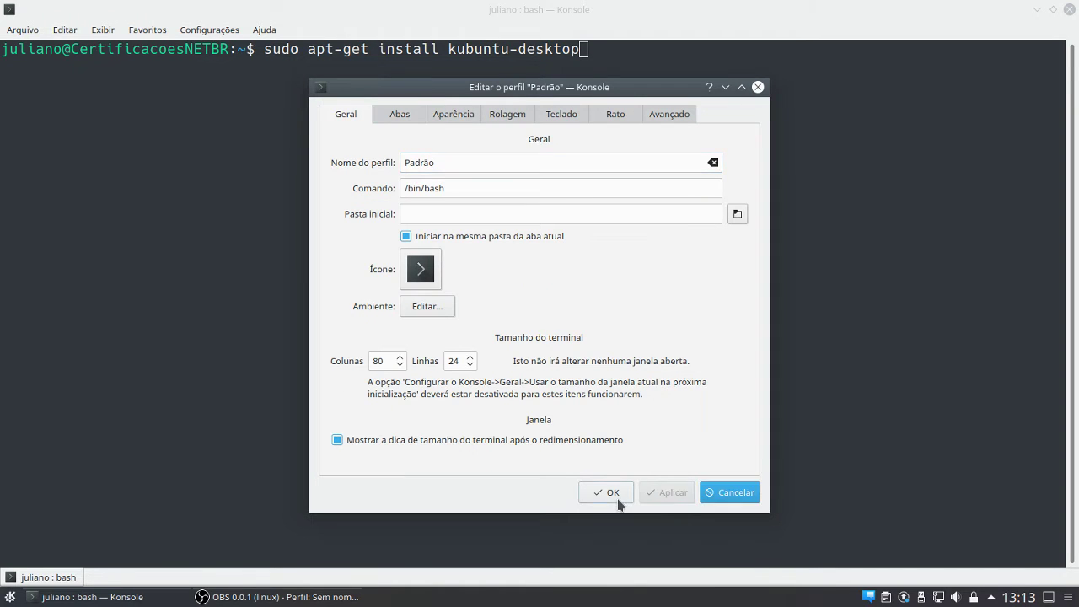
left_click(614, 496)
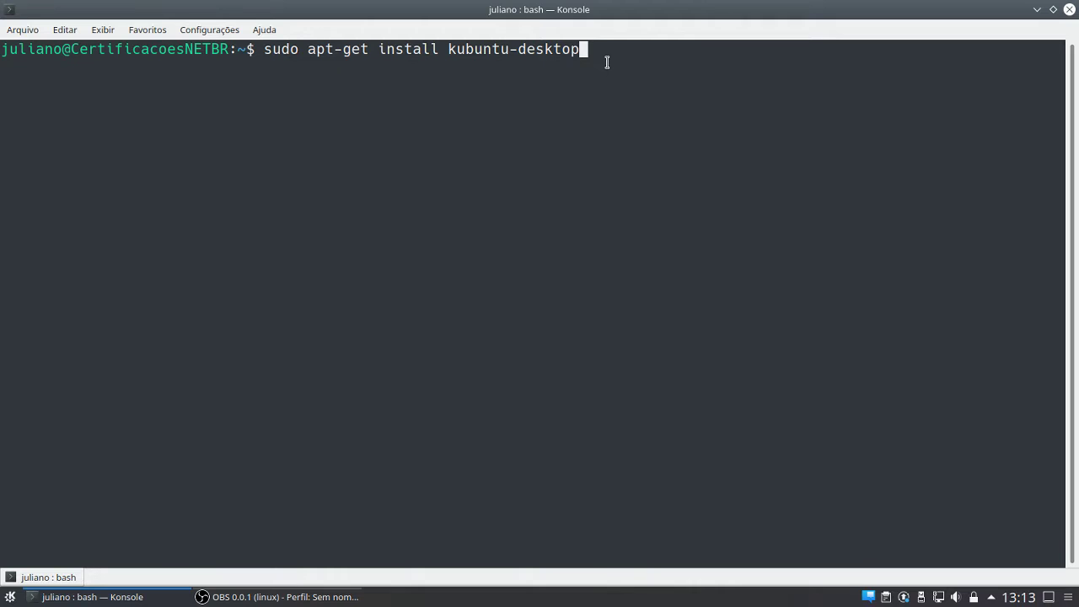
Cancel the pending kubuntu-desktop install command at the terminal prompt
left_click_drag(624, 144, 313, 113)
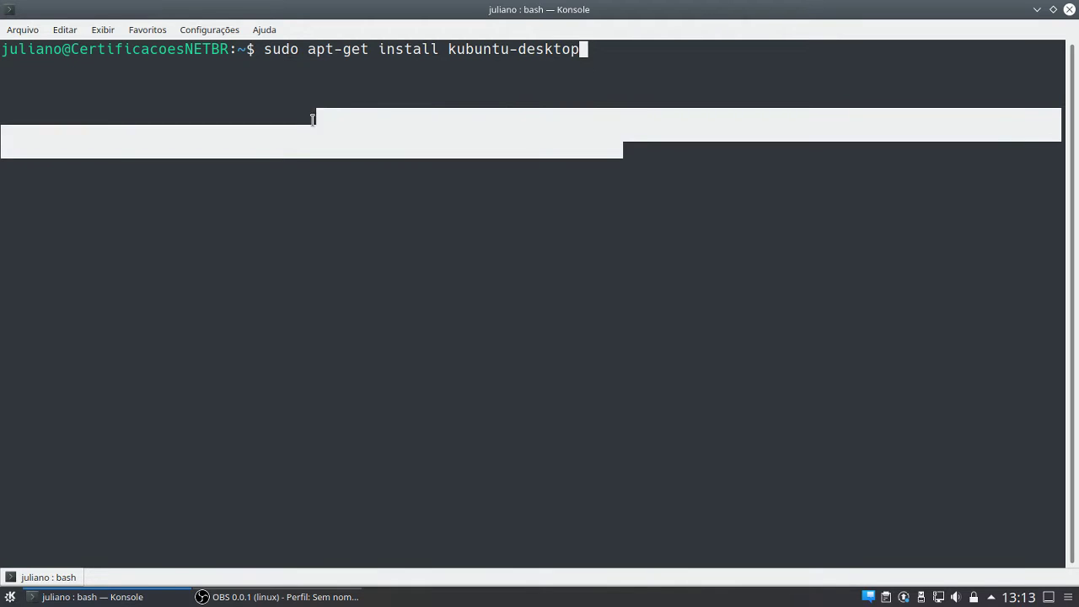
left_click(300, 129)
key("ctrl+c")
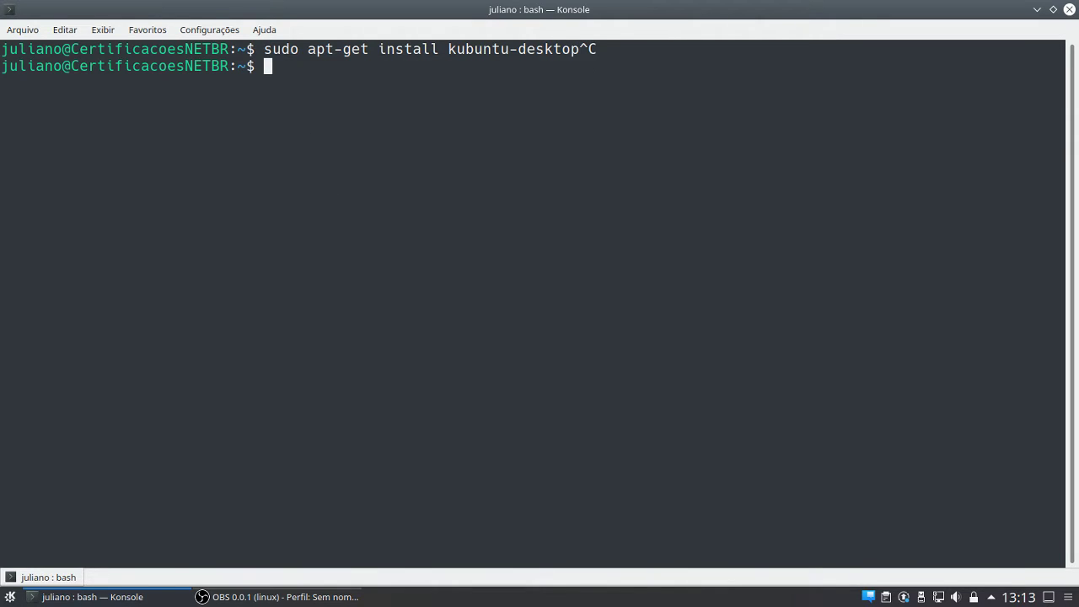
Run uname -a to check the kernel and Ubuntu version, and close the terminal window
type("uname -a")
key("Return")
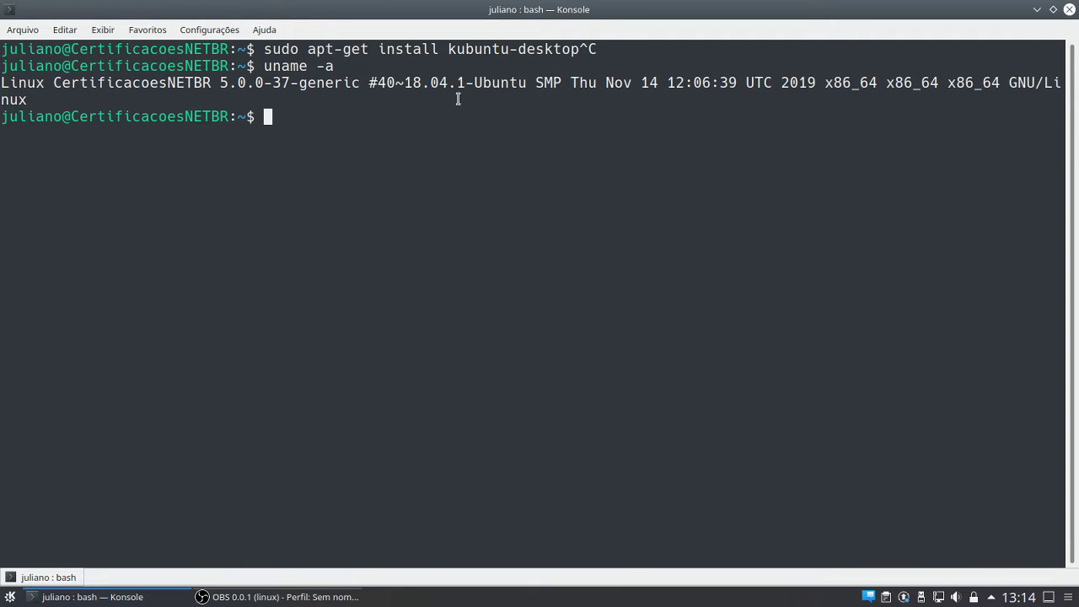
left_click_drag(447, 84, 310, 84)
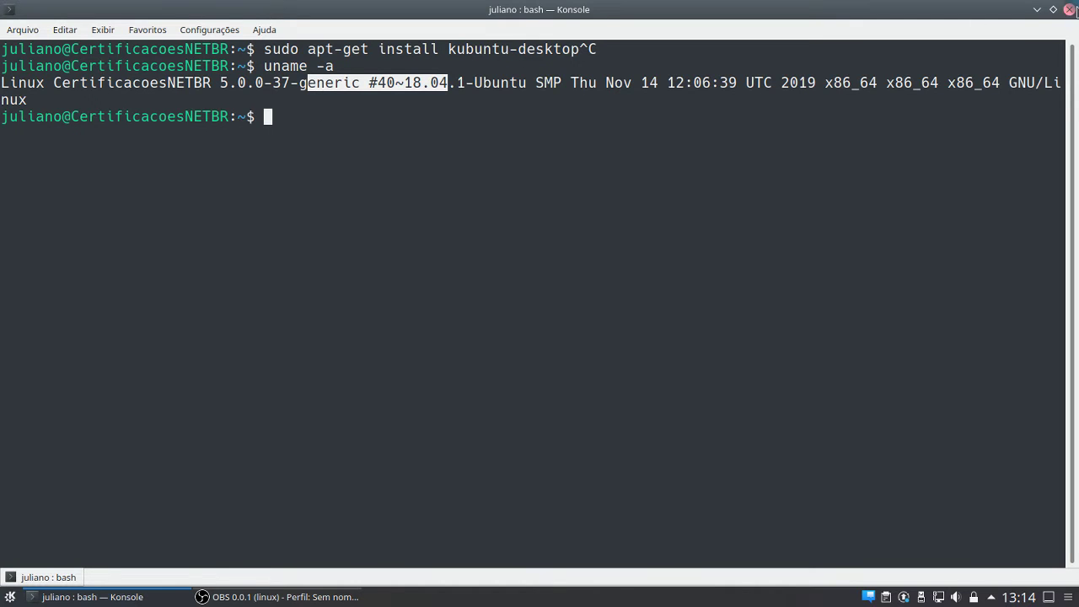
left_click(1069, 9)
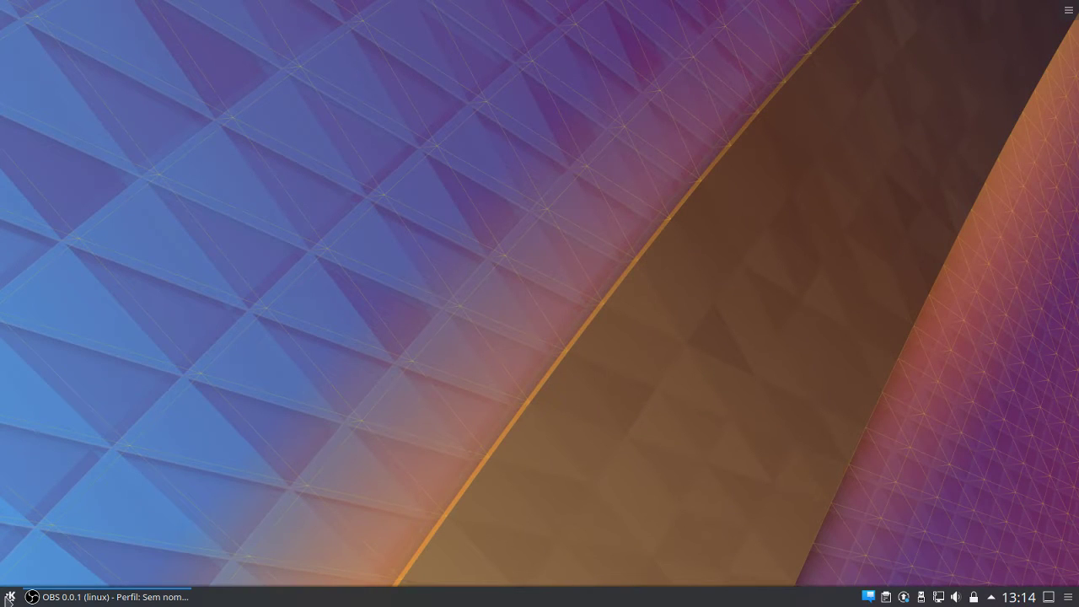
left_click(10, 598)
left_click(9, 598)
Set the desktop wallpaper to the aurora image with the dark curved horizon
right_click(221, 171)
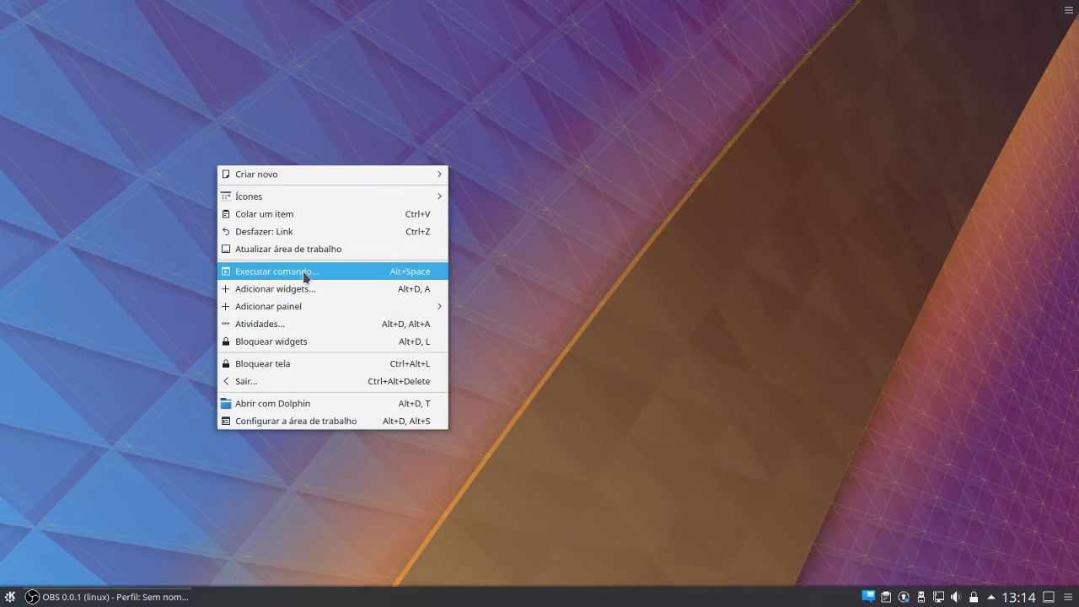
left_click(343, 422)
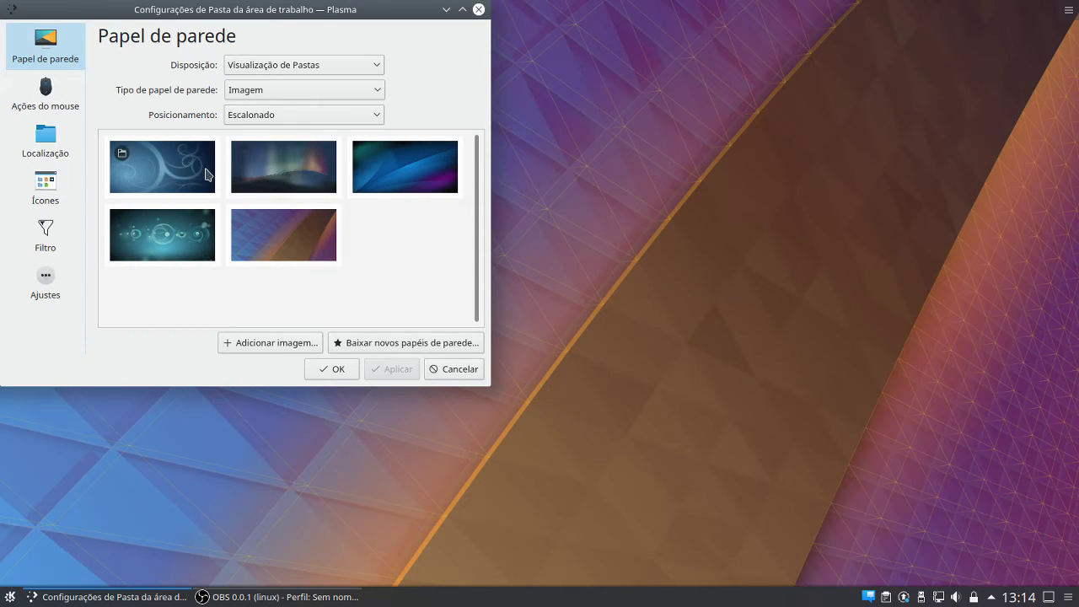
left_click(253, 164)
left_click(403, 371)
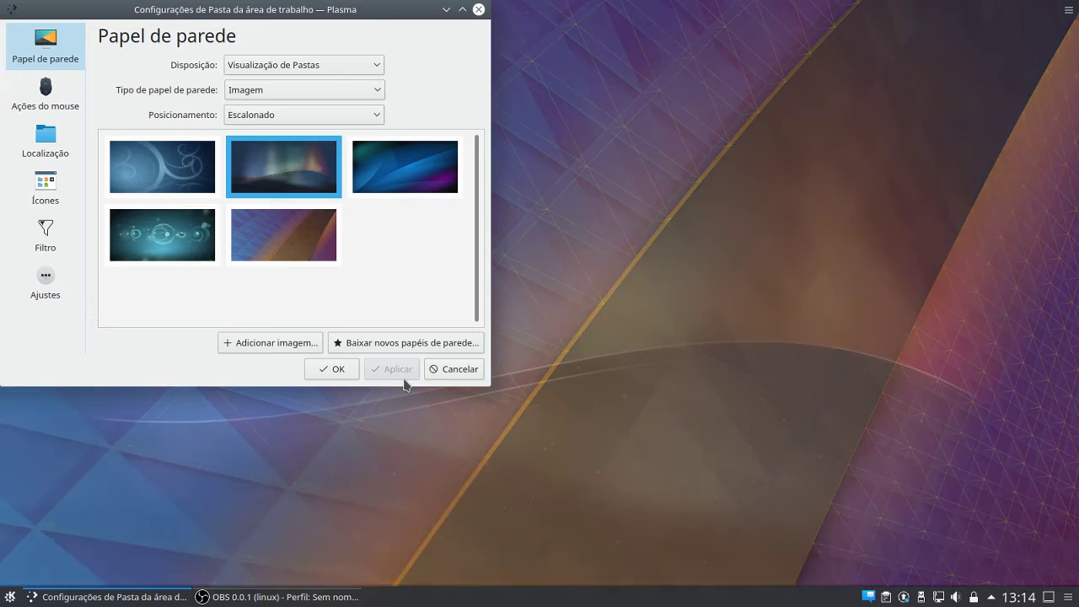
left_click(355, 373)
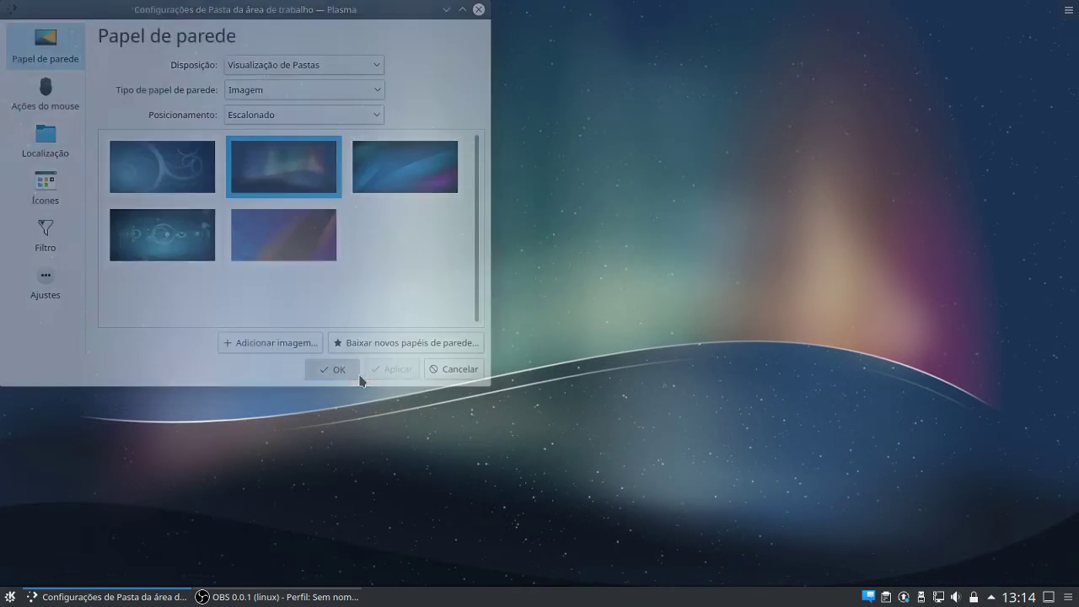
Open Configurações do Sistema and maximize its window
left_click(9, 597)
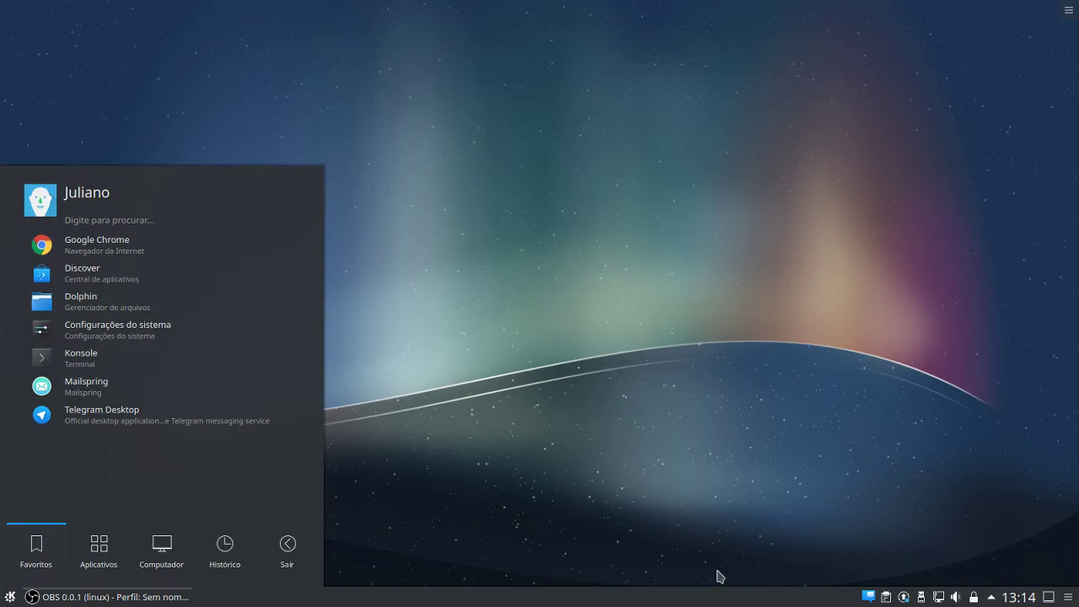
left_click(200, 334)
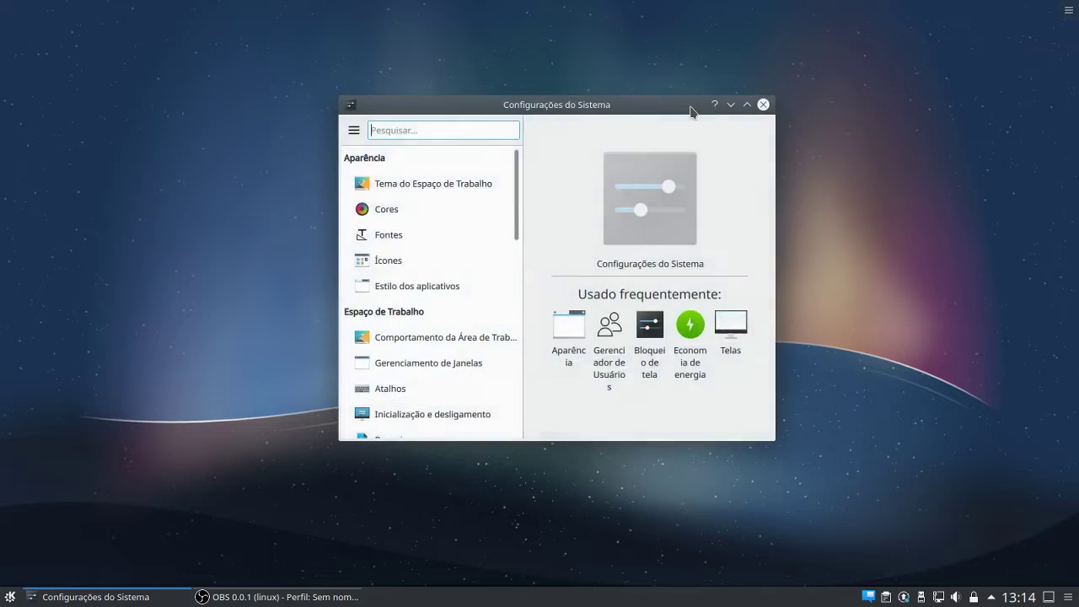
double_click(688, 107)
Examine the workspace theme, color, font, icon and application style settings, and close the system settings
left_click(126, 90)
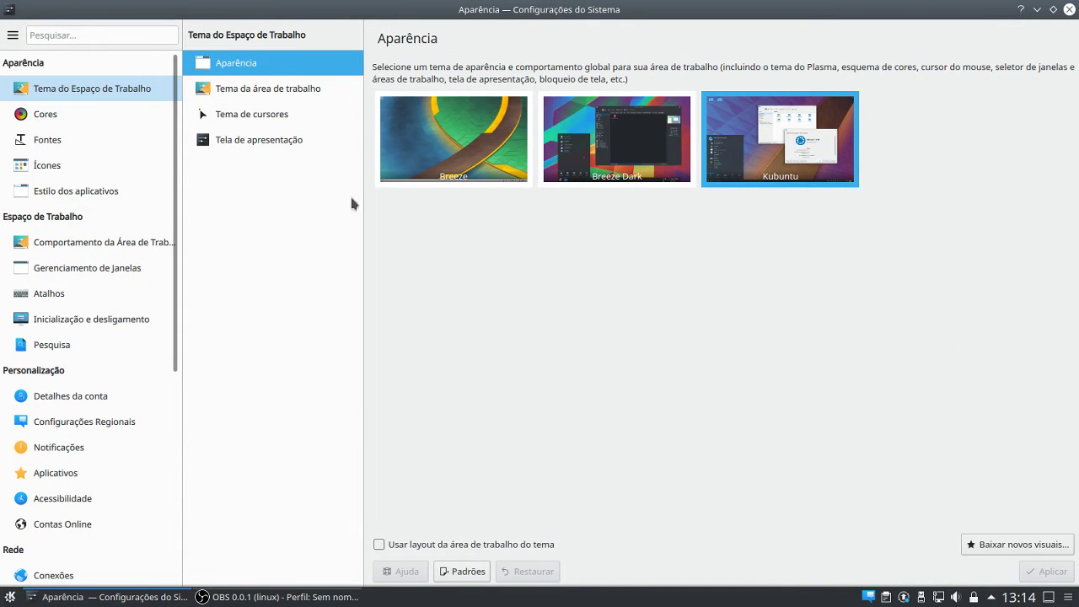
left_click(119, 100)
left_click(69, 122)
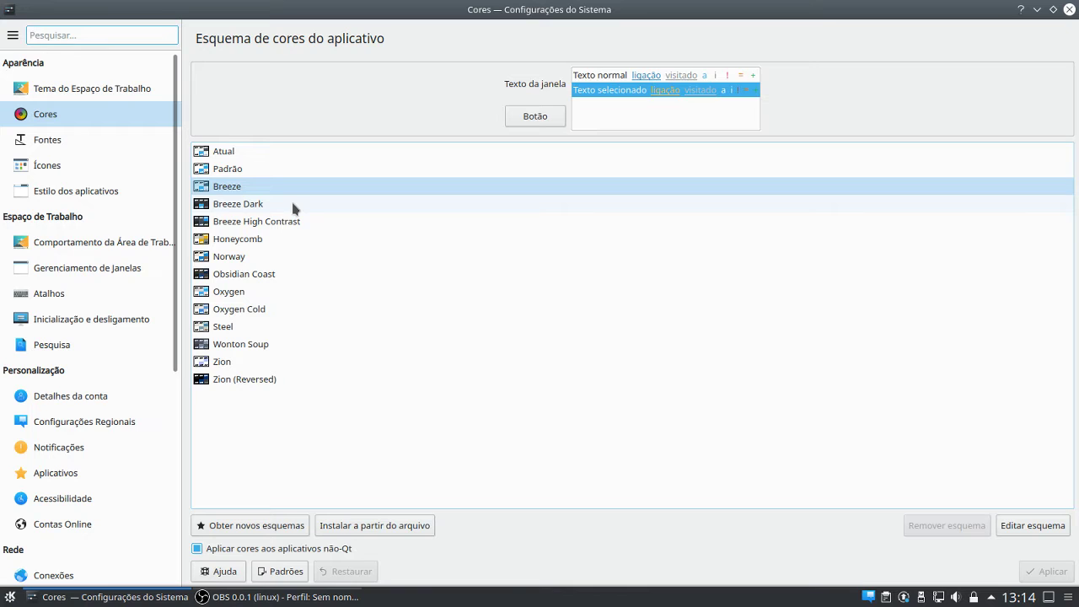
left_click(90, 134)
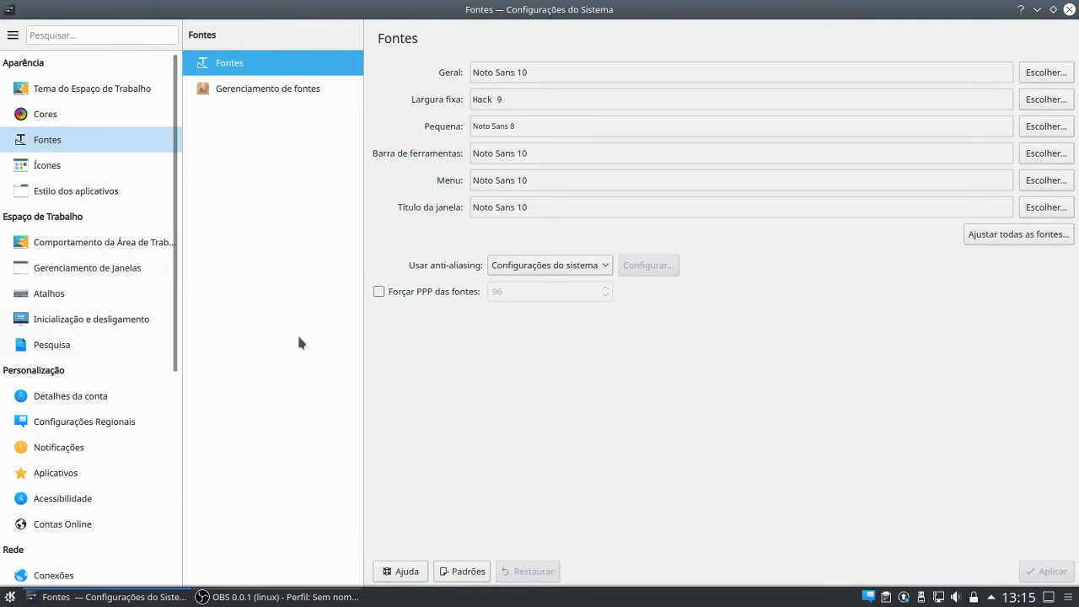
left_click(76, 165)
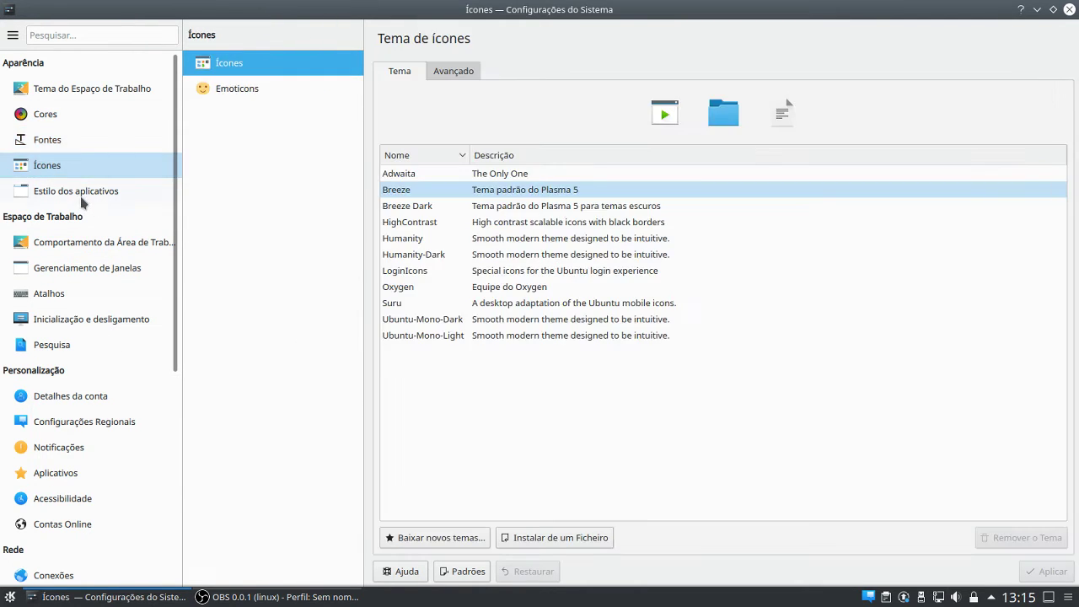
left_click(81, 192)
left_click(1069, 9)
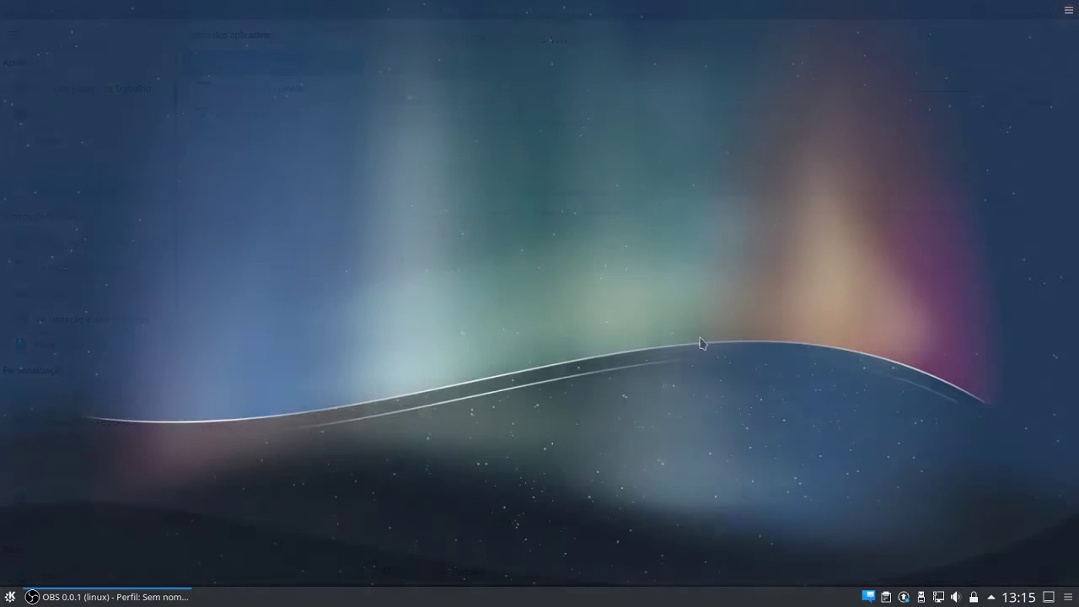
Open the Dolphin file manager maximized to view the home folder, and close it
left_click(10, 597)
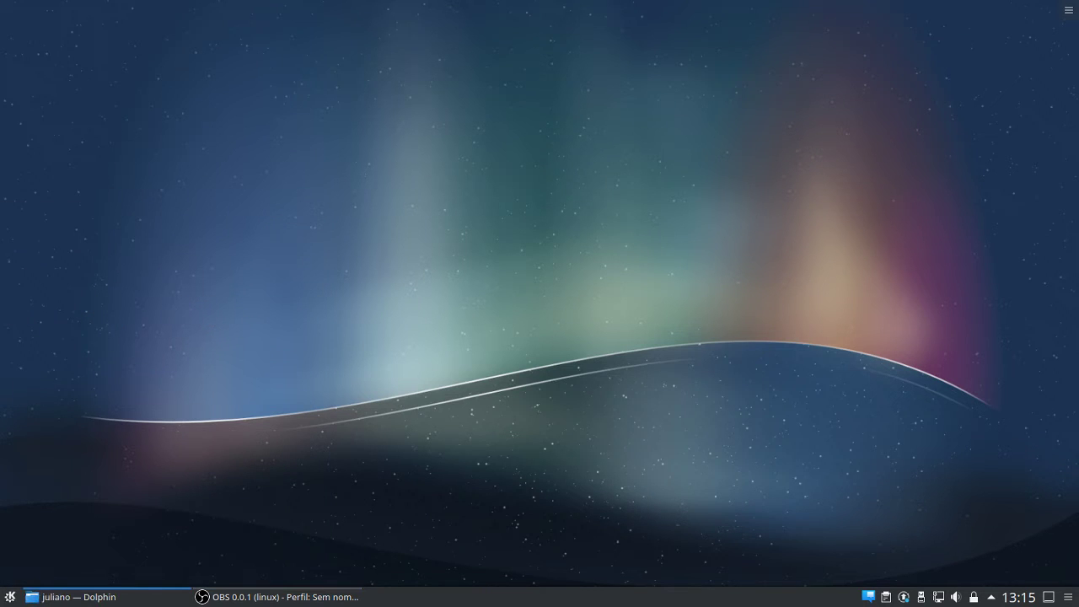
double_click(590, 110)
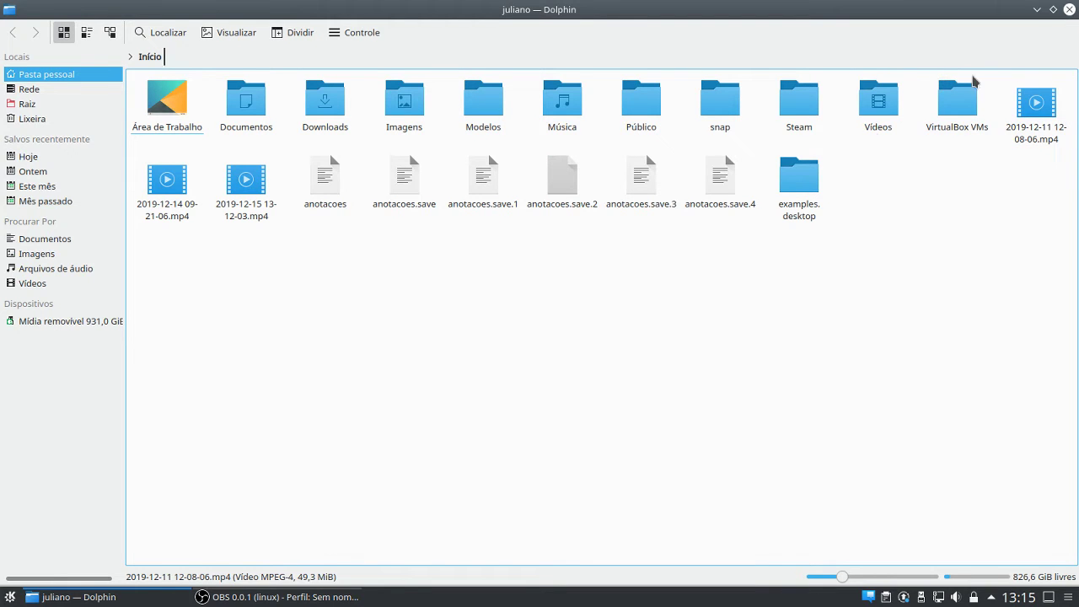
left_click(1069, 10)
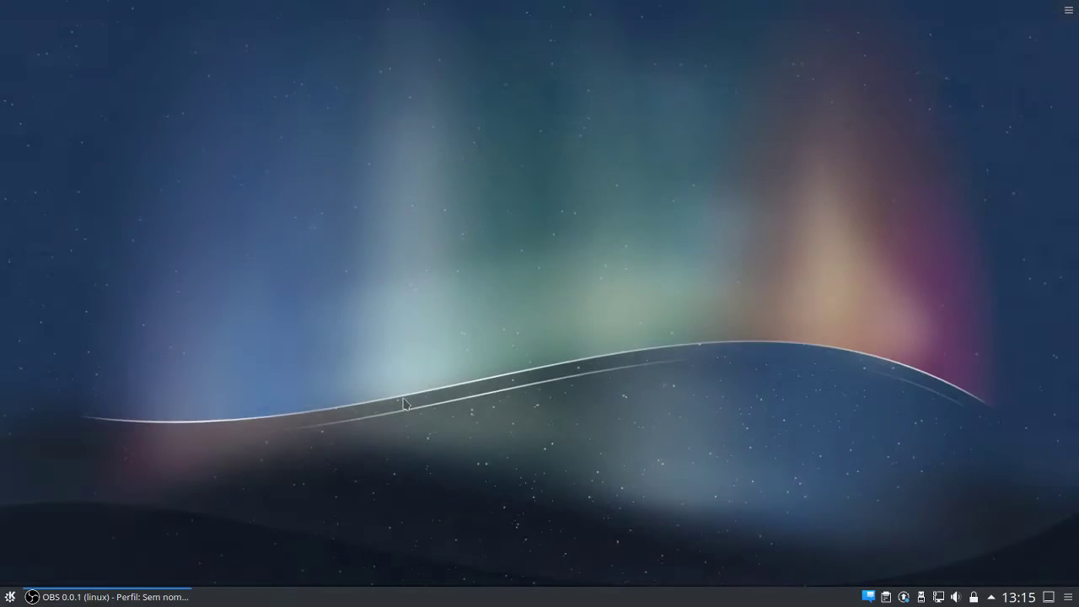
Launch the Mailspring mail client and show the hidden system tray items
left_click(10, 597)
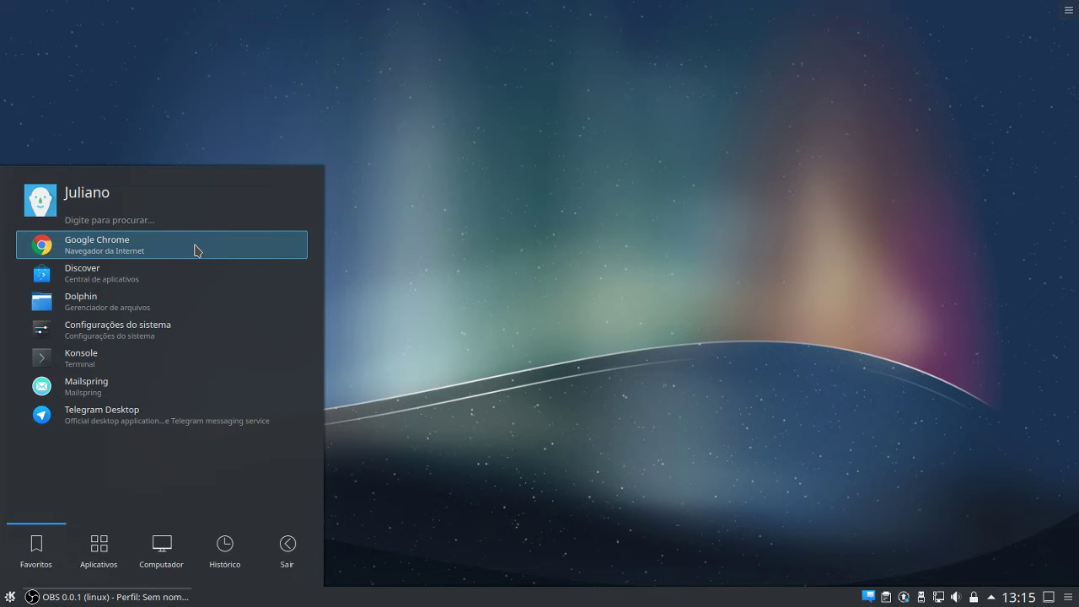
left_click(181, 393)
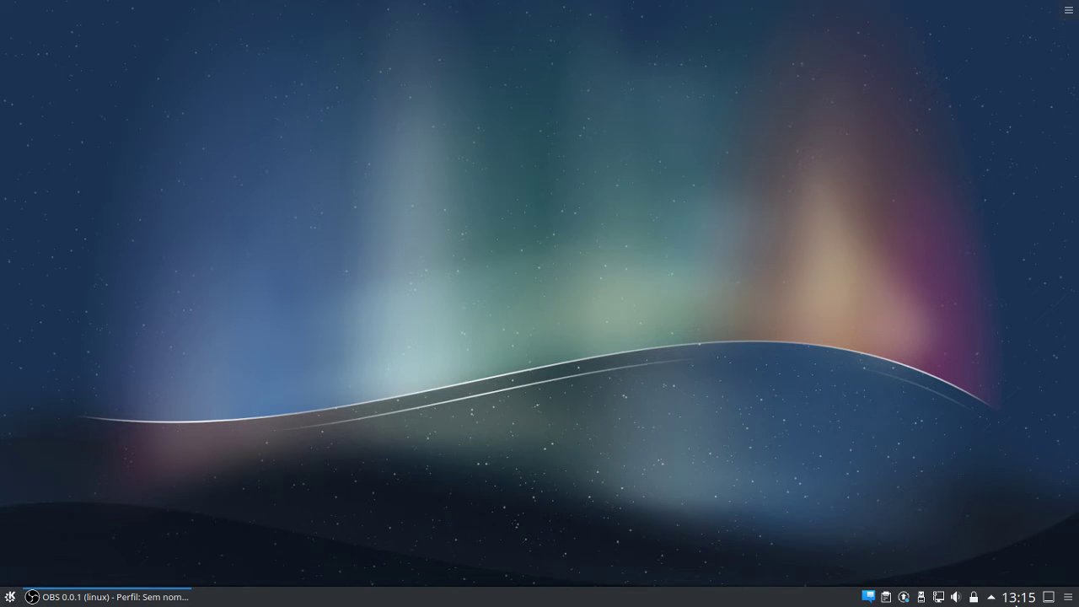
left_click(990, 598)
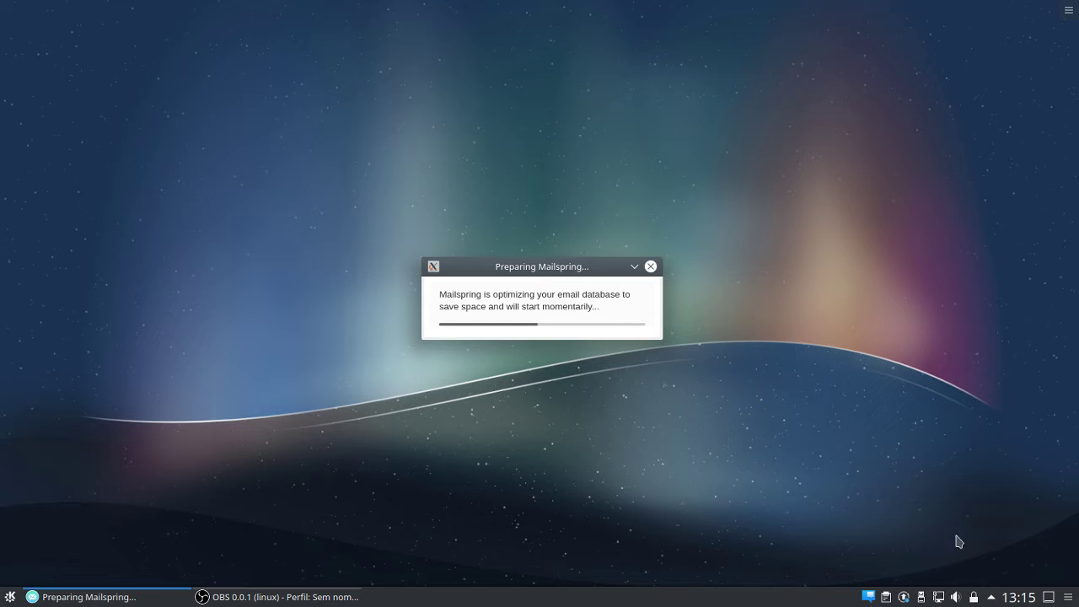
left_click(993, 598)
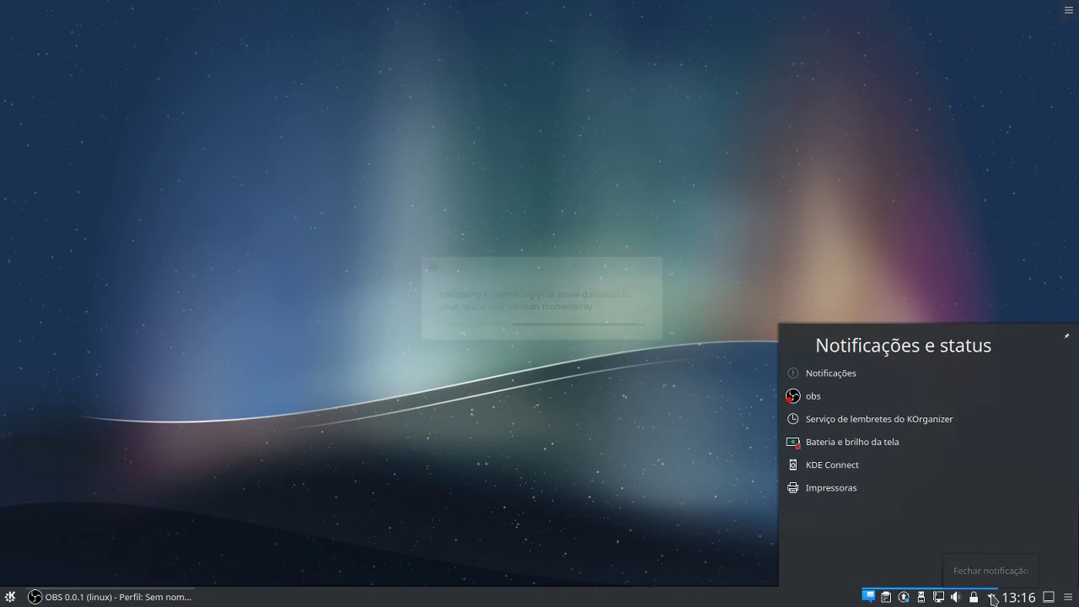
Close the hidden system tray items and unlock the session keyring with its password
left_click(994, 598)
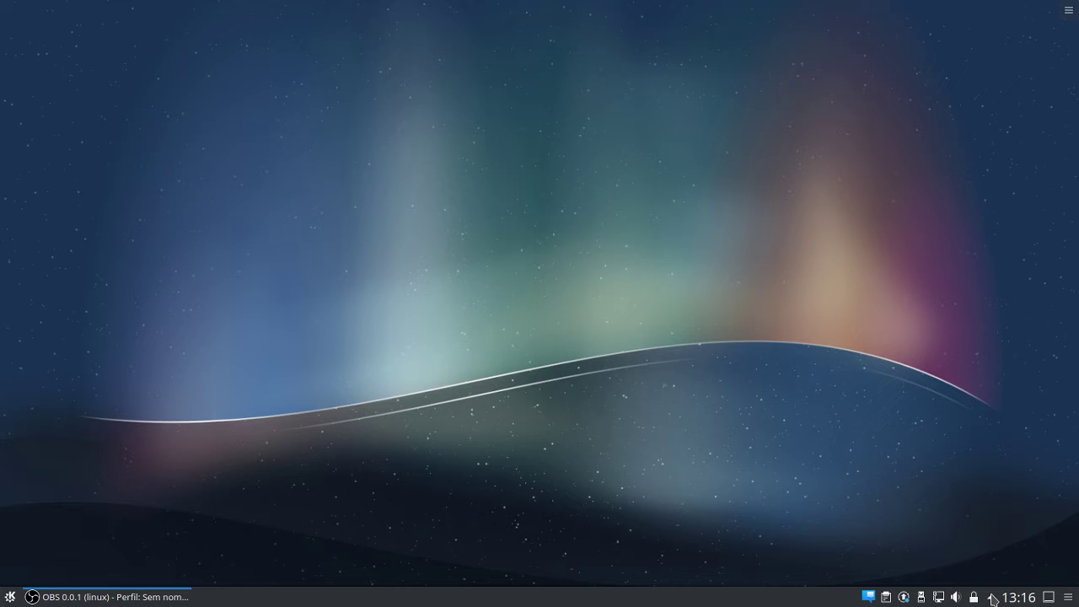
left_click(994, 598)
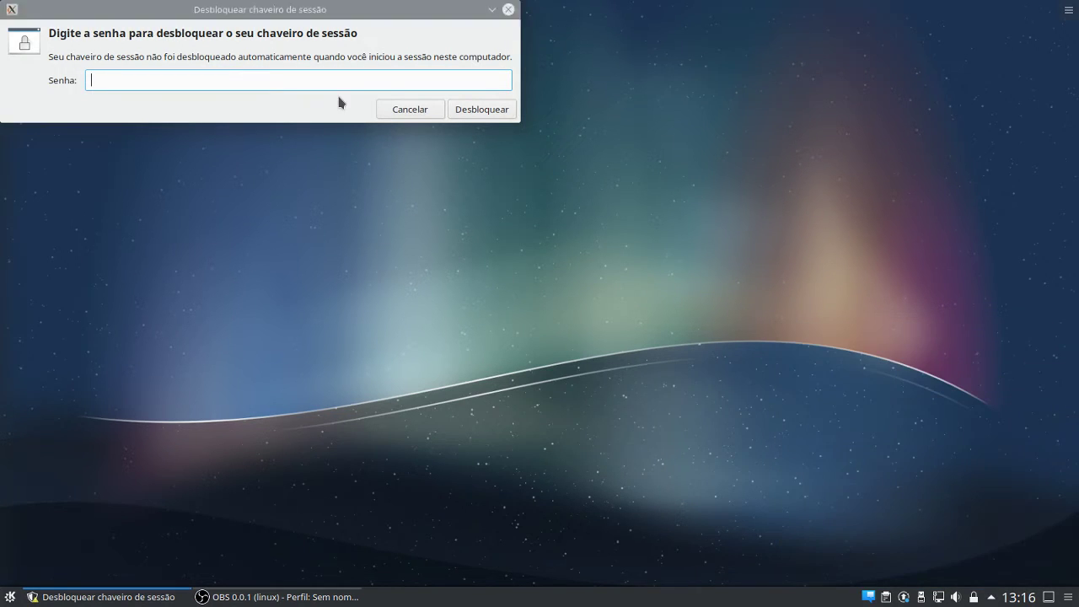
left_click(326, 76)
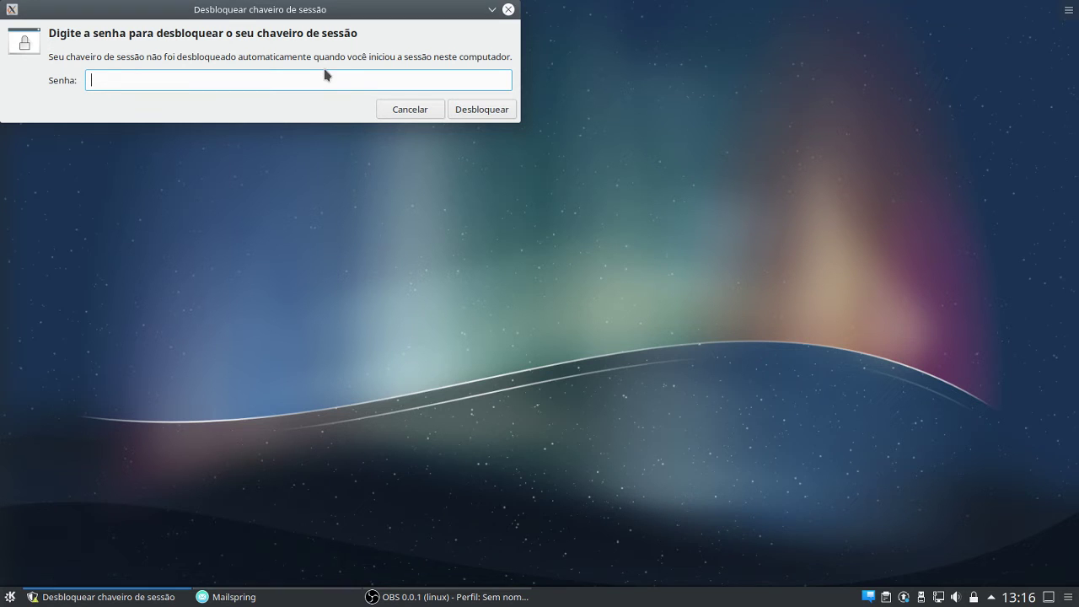
type("••")
key("Return")
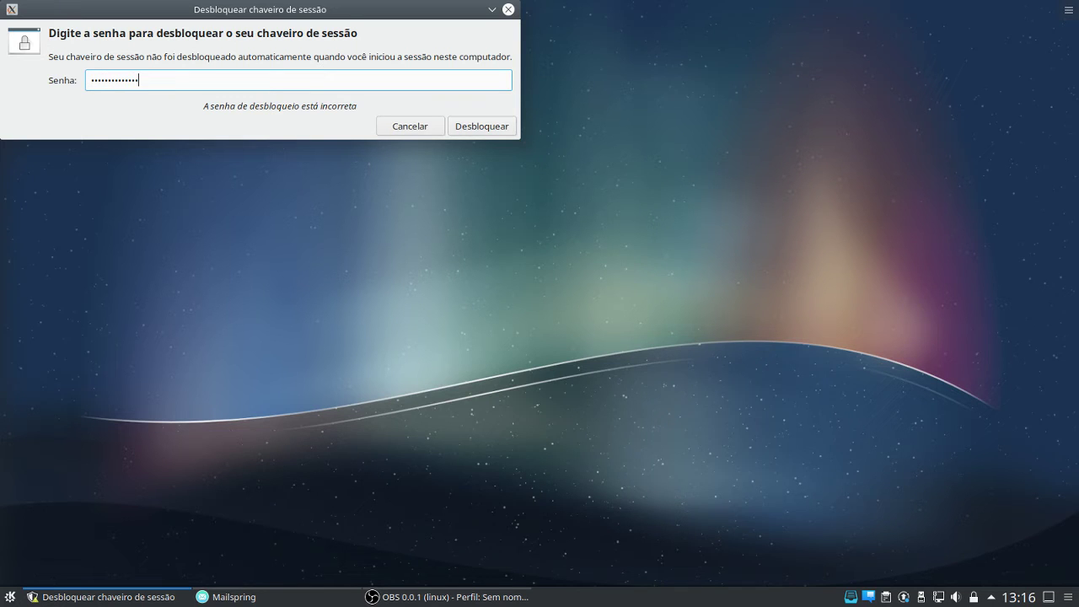
key("Return")
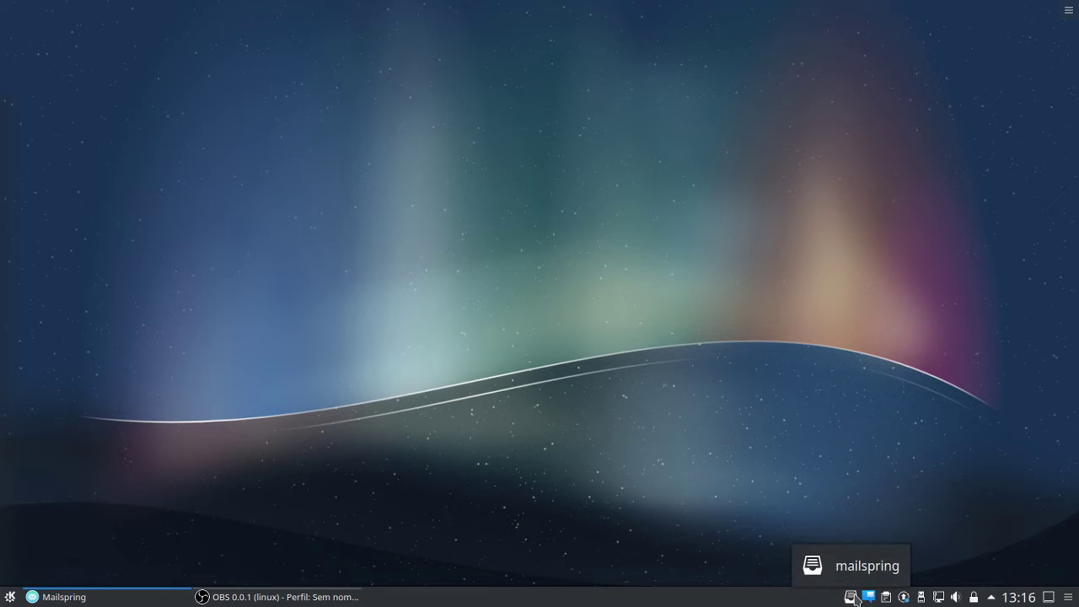
Move the OBS window almost entirely off the screen's left side and bring up the Mailspring window, widened across the screen
left_click(279, 597)
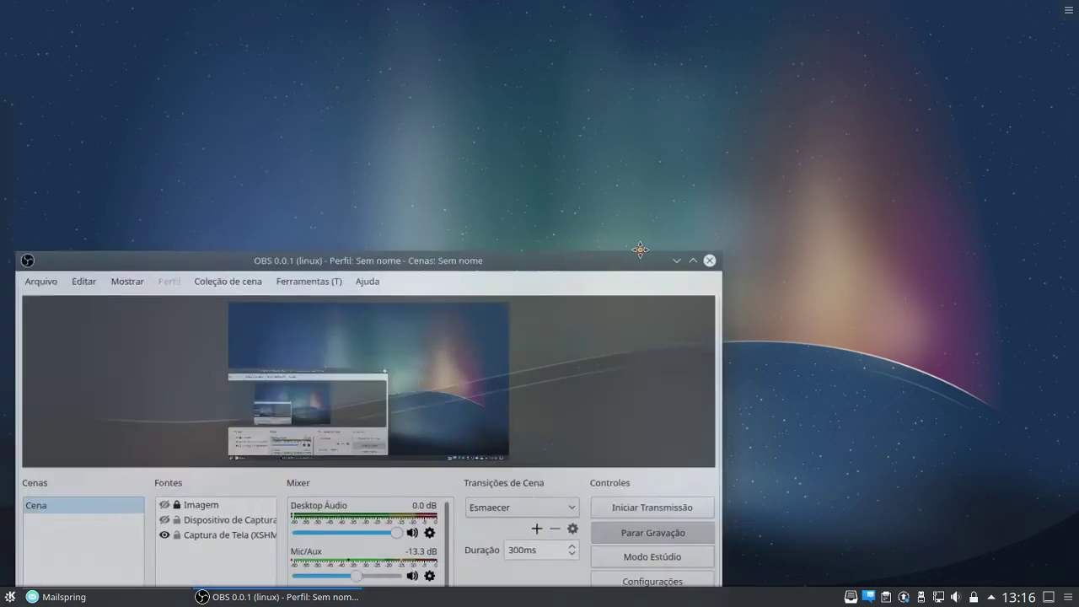
left_click_drag(524, 246, 0, 191)
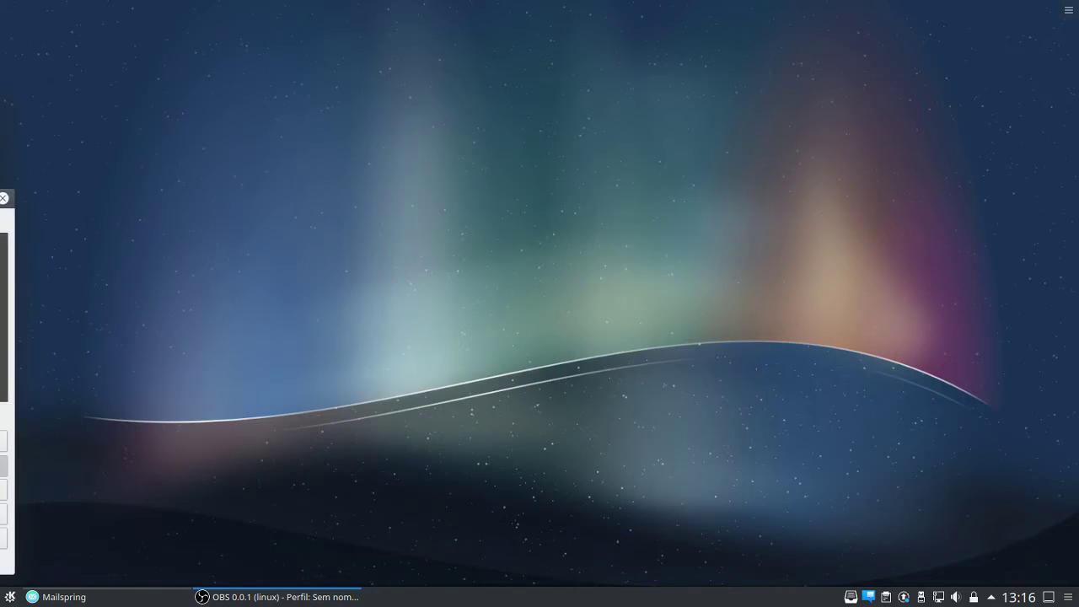
left_click(64, 597)
left_click_drag(683, 215, 826, 80)
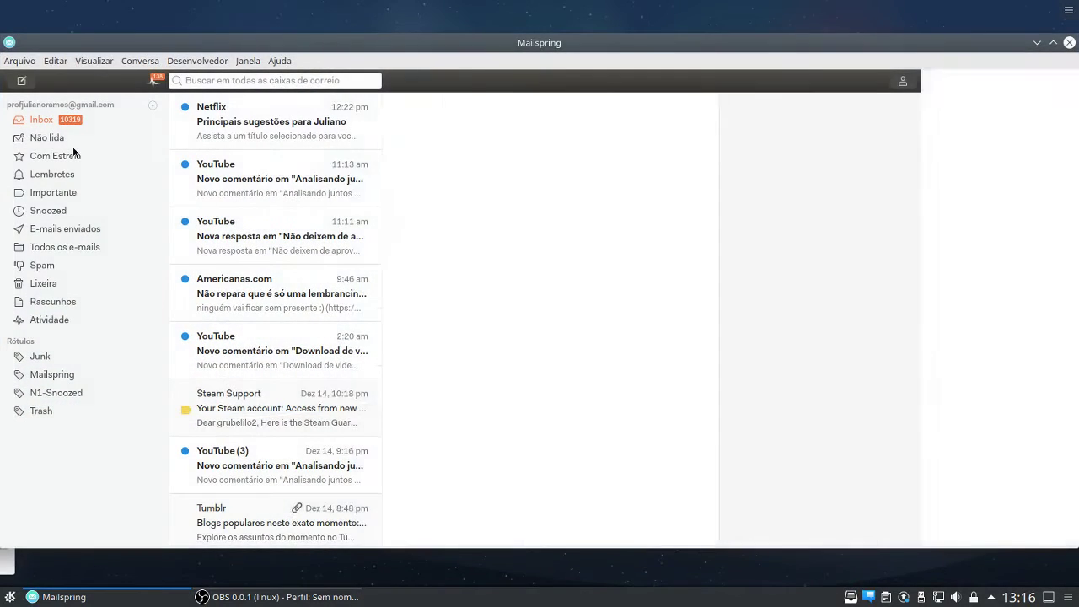
Open the Netflix message in the Mailspring inbox and close the mail window
key("alt+Tab")
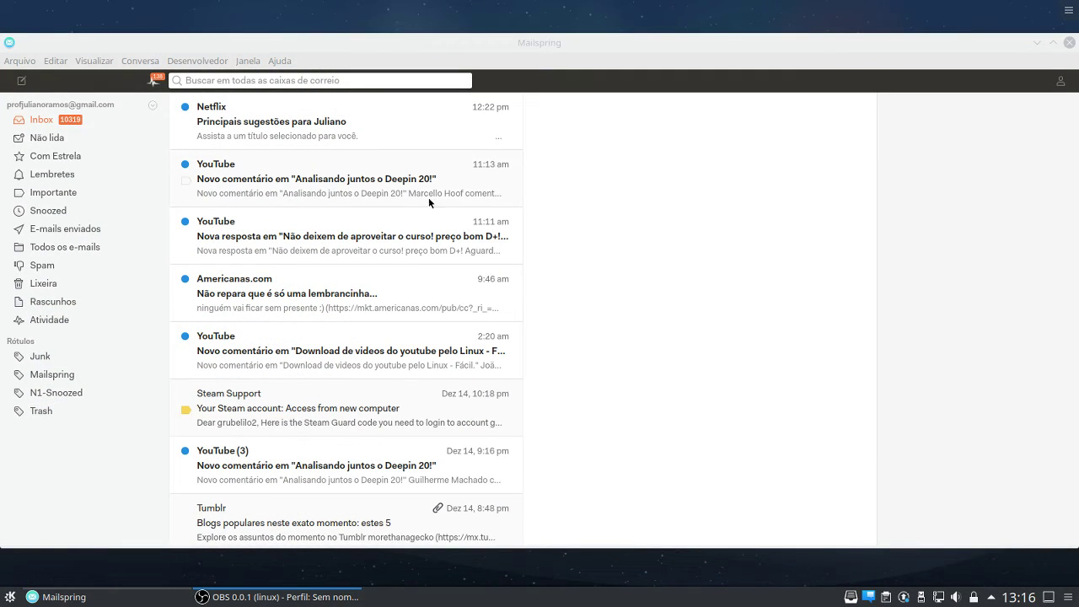
left_click(414, 135)
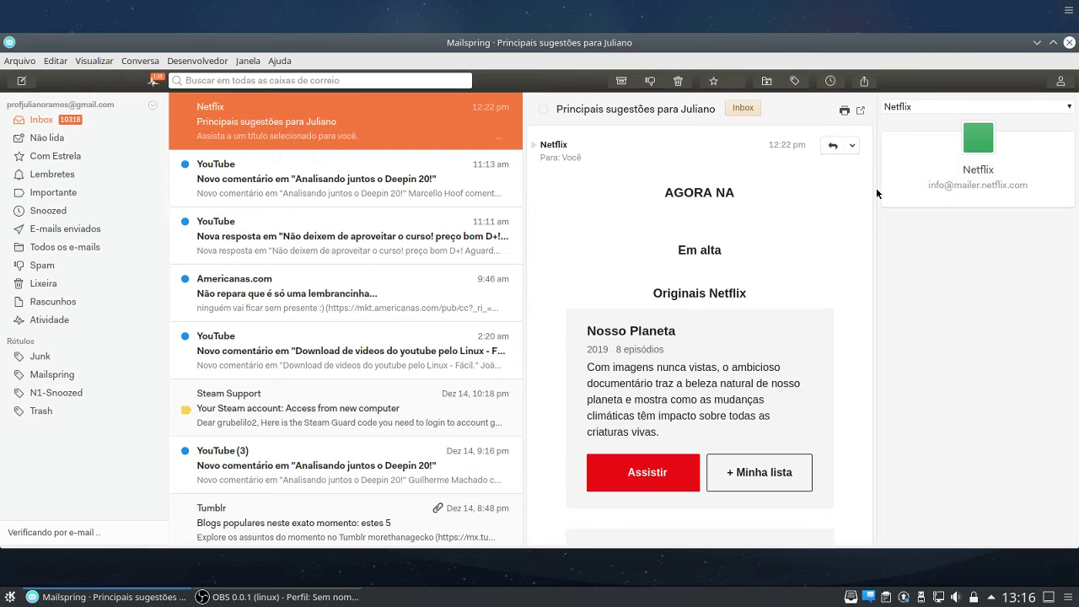
left_click(1069, 43)
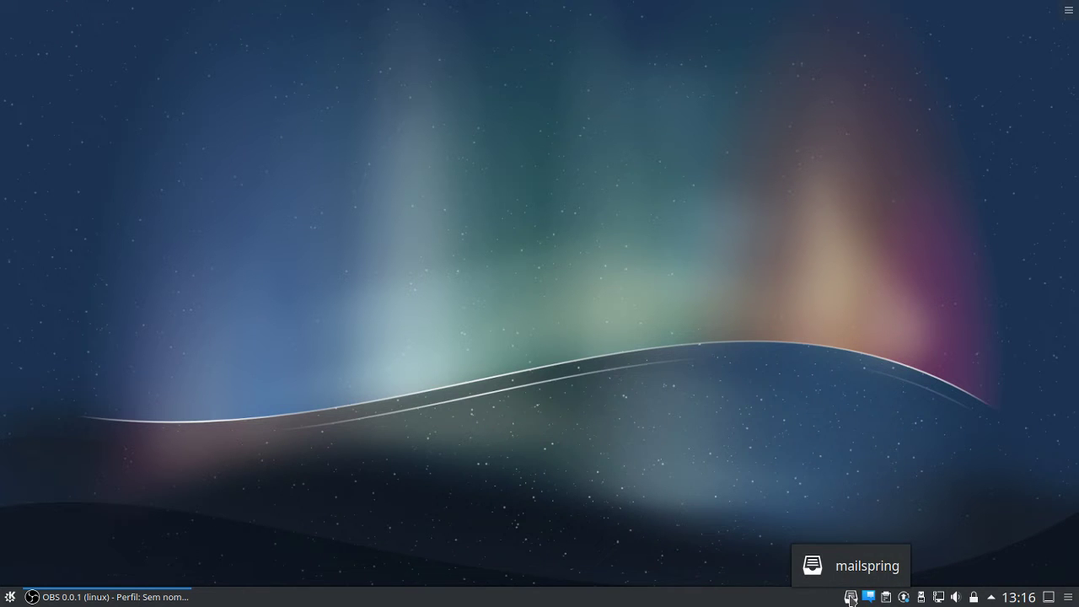
Examine the installed applications in the Escritório category of the application launcher and return to the category list
left_click(10, 597)
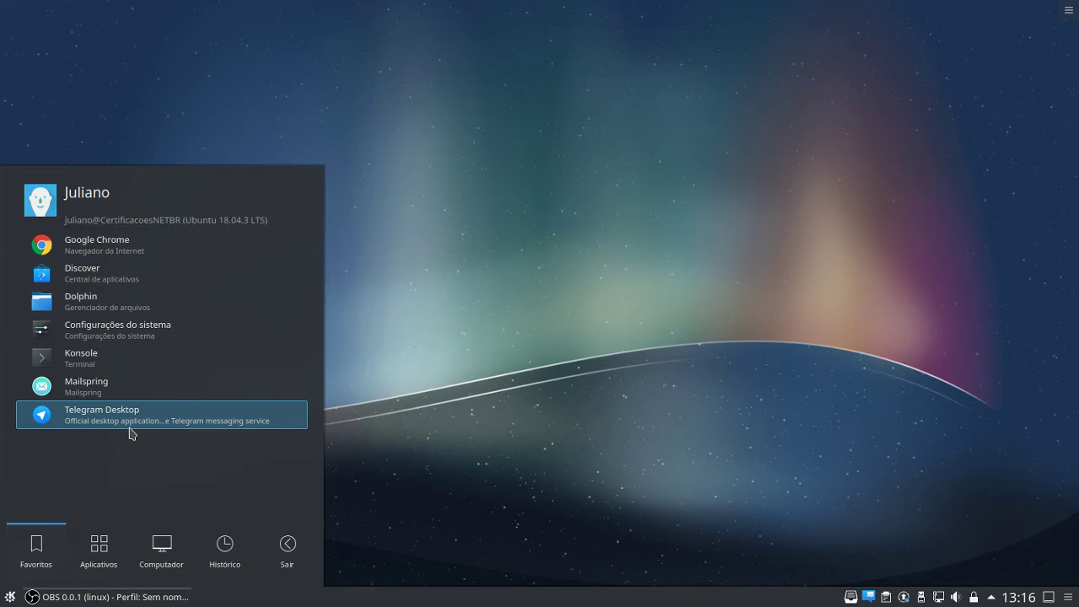
left_click(110, 550)
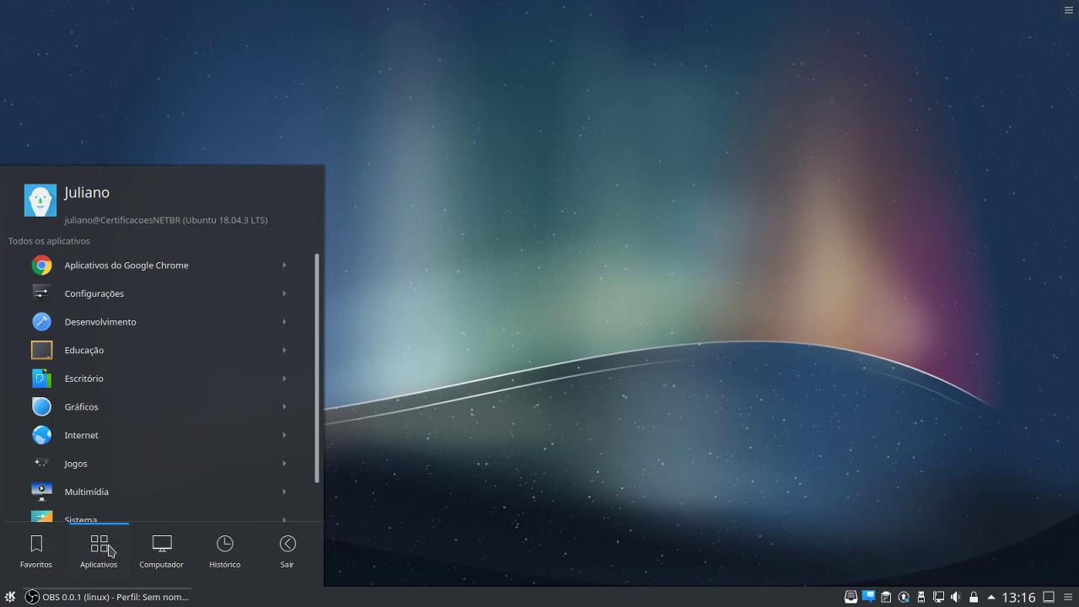
left_click(147, 372)
scroll(148, 388, "down", 5)
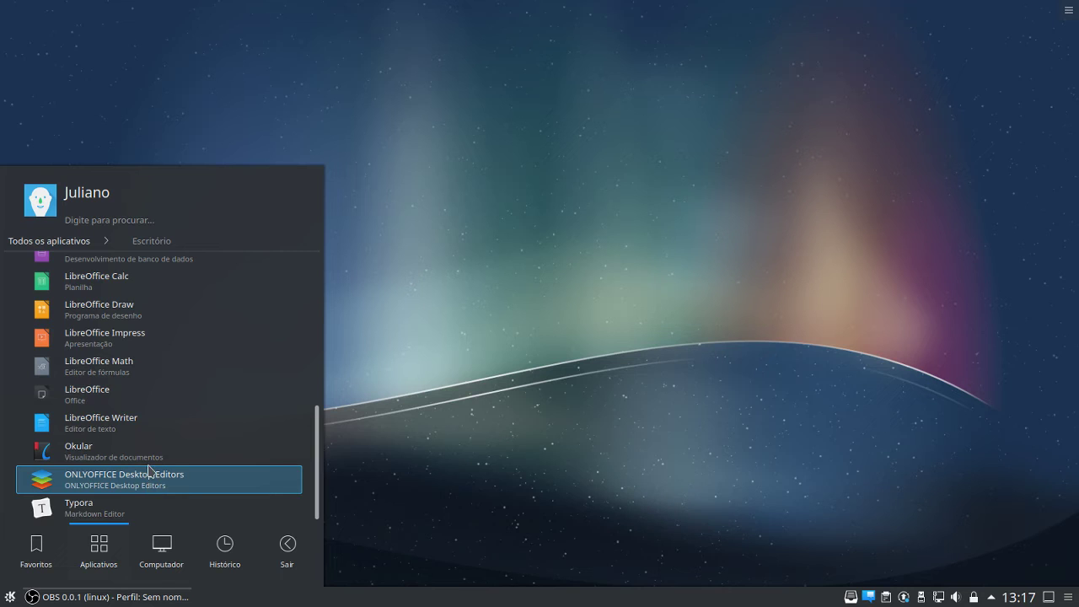
scroll(148, 471, "up", 8)
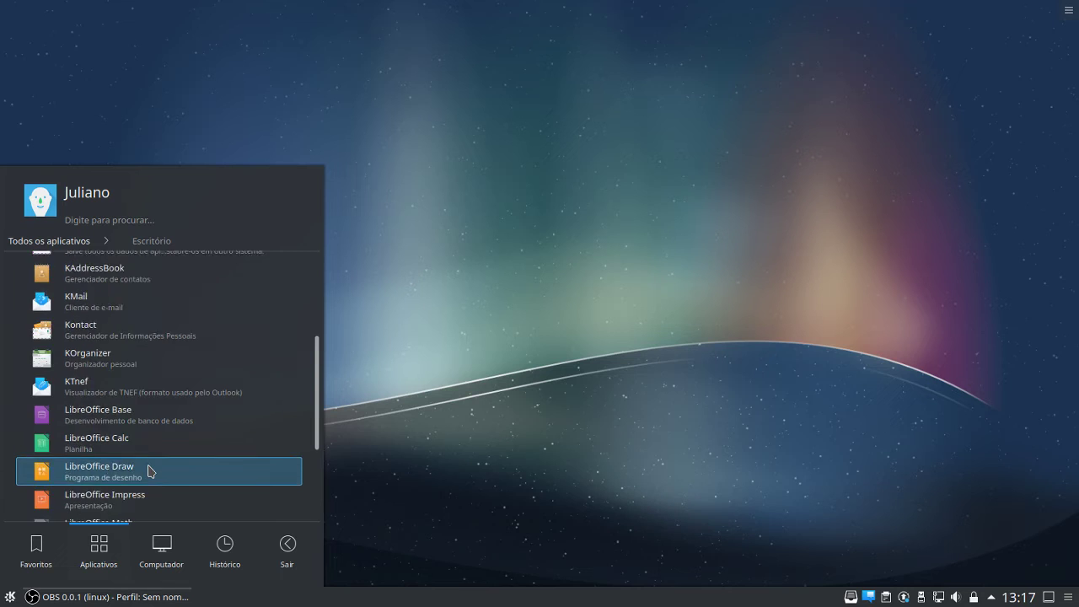
left_click(92, 243)
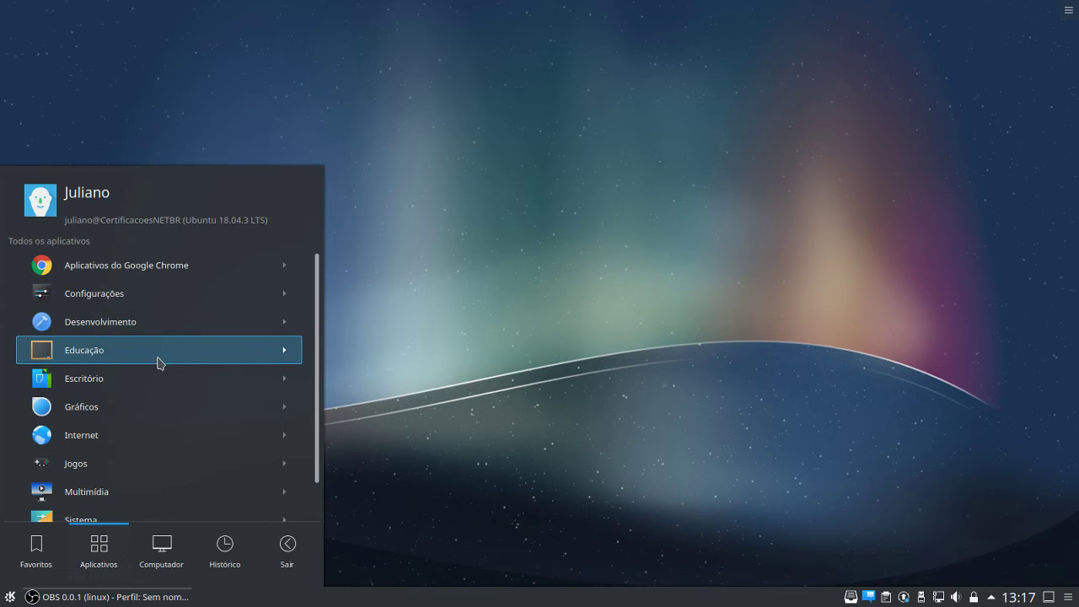
Examine the applications in the launcher's Multimídia category and close the launcher
scroll(159, 403, "down", 1)
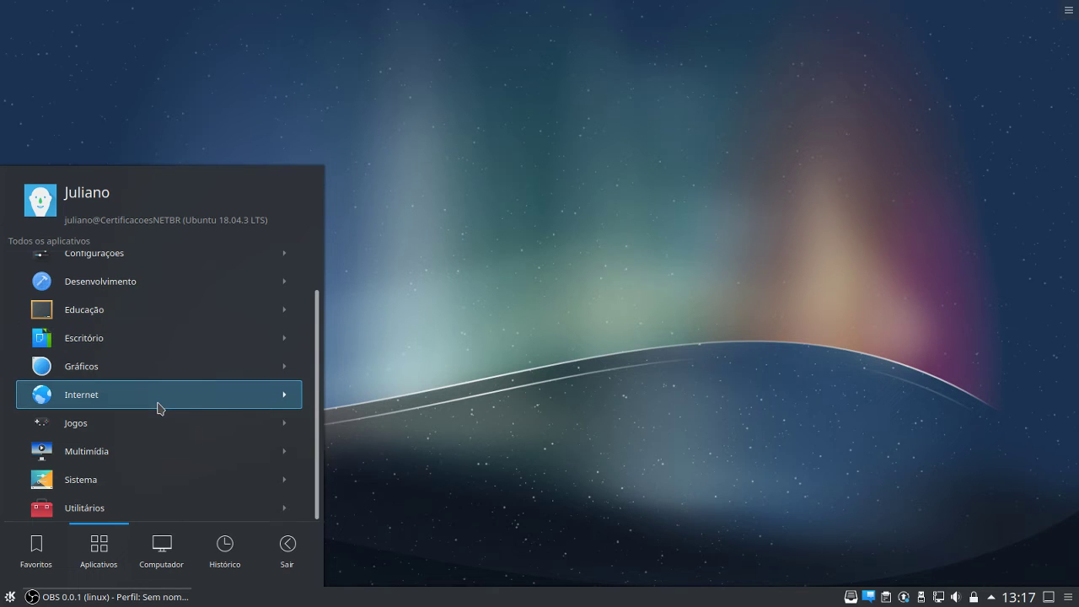
left_click(162, 450)
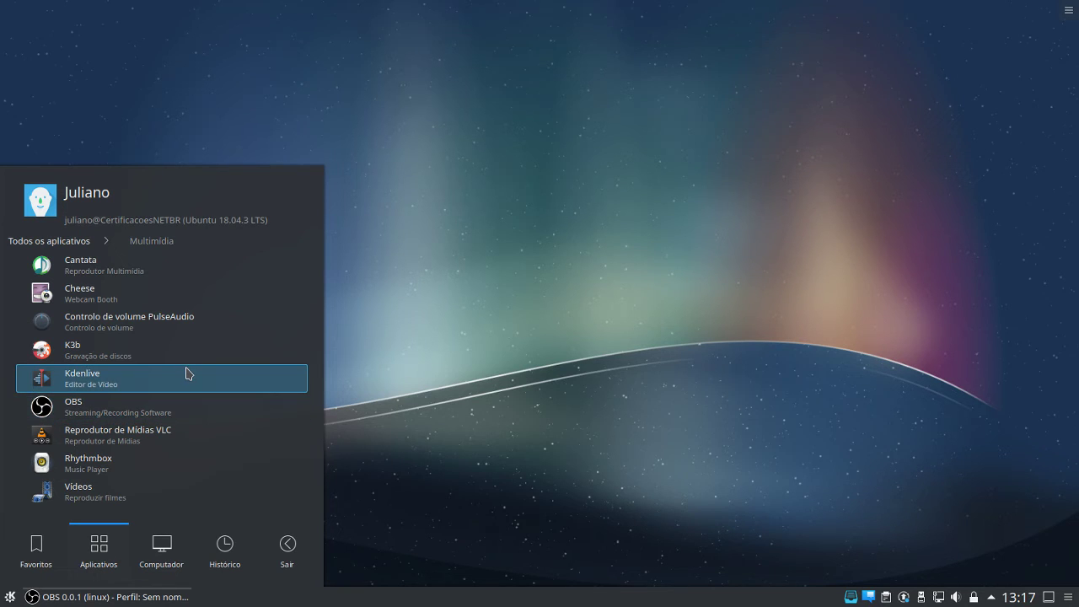
left_click(81, 243)
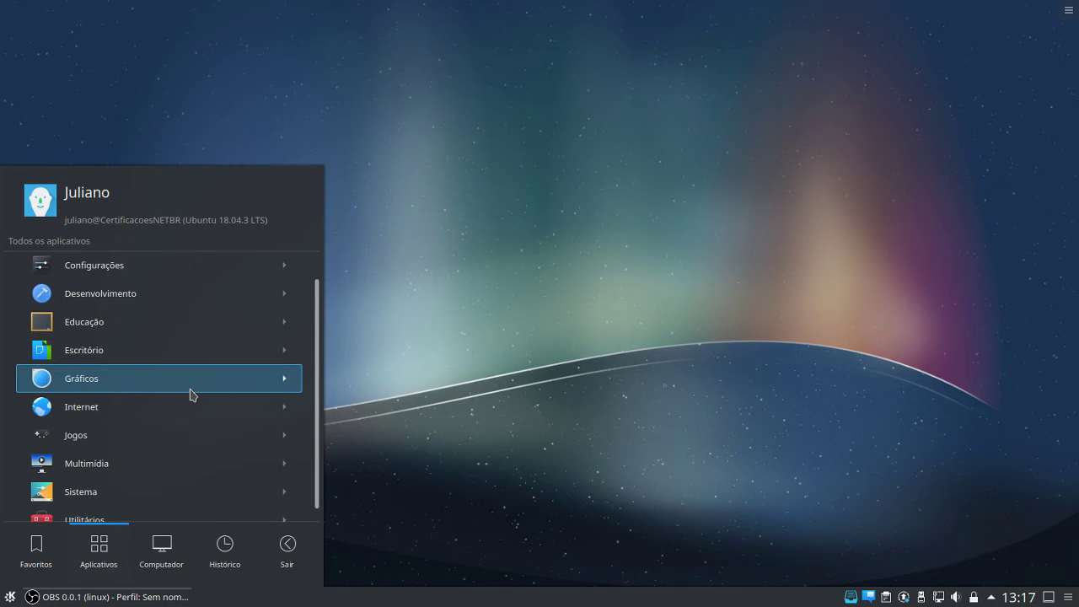
left_click(378, 410)
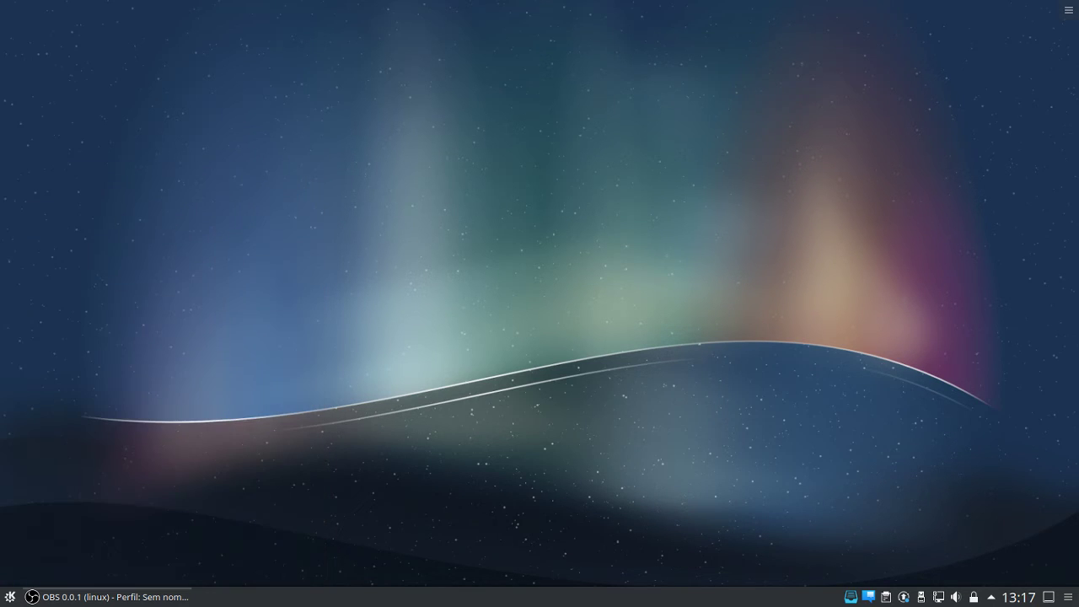
Launch Google Chrome and load the YouTube channel at youtube.com/certificacoesnetbr
left_click(11, 597)
left_click(154, 243)
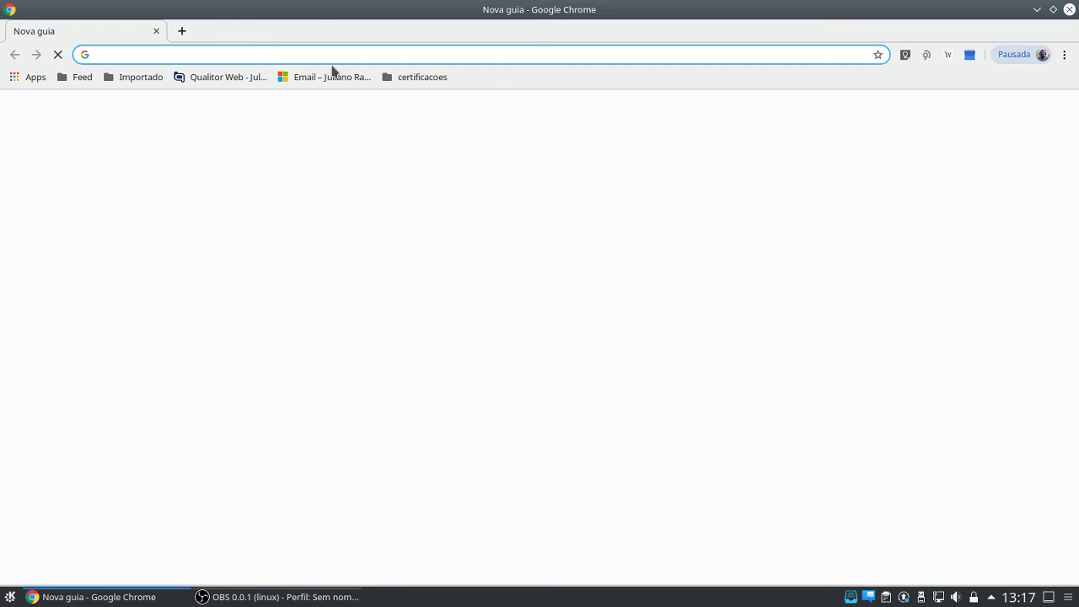
type("youtube.c")
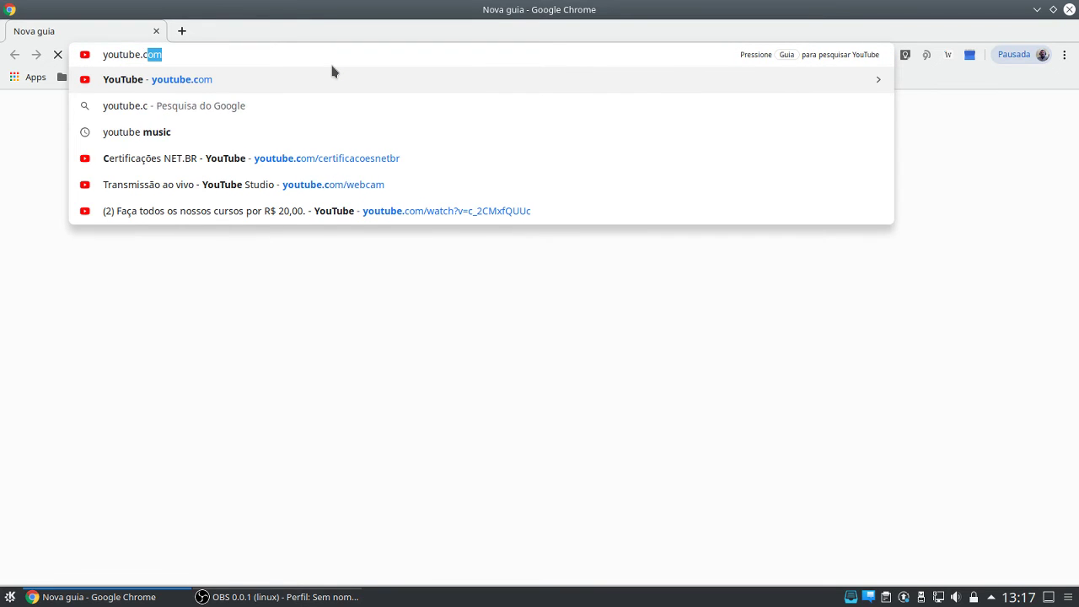
type("om/cer")
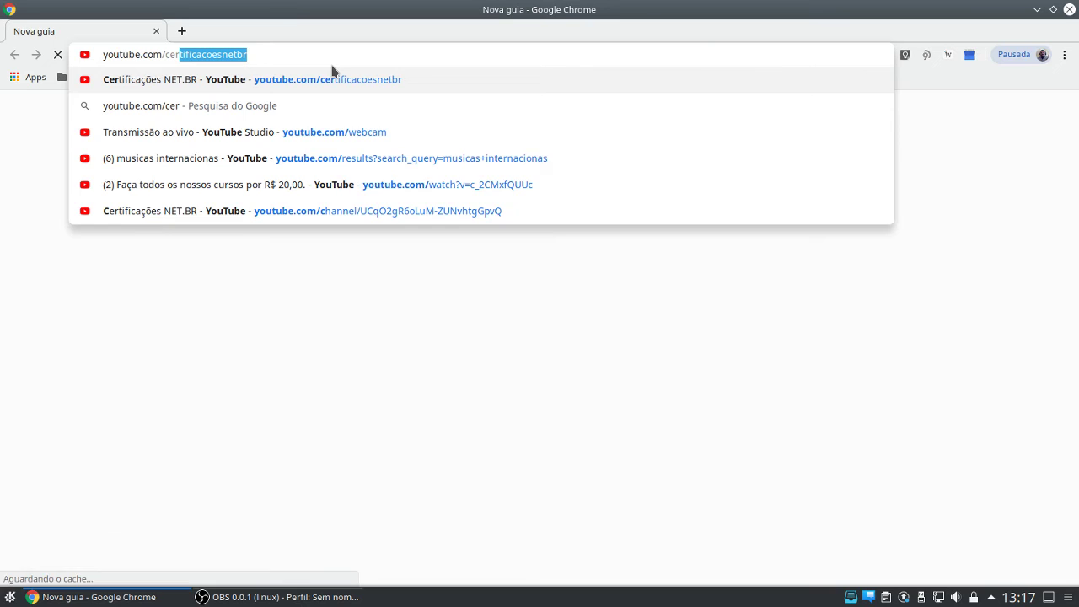
key("Escape")
key("ctrl+l")
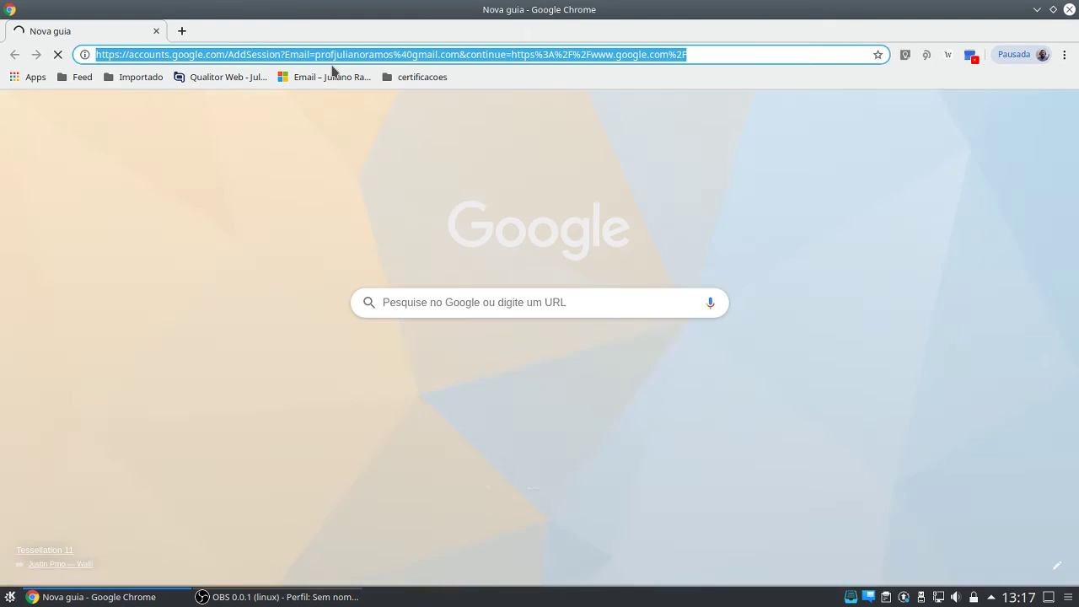
type("yo")
key("BackSpace")
type("outube.com")
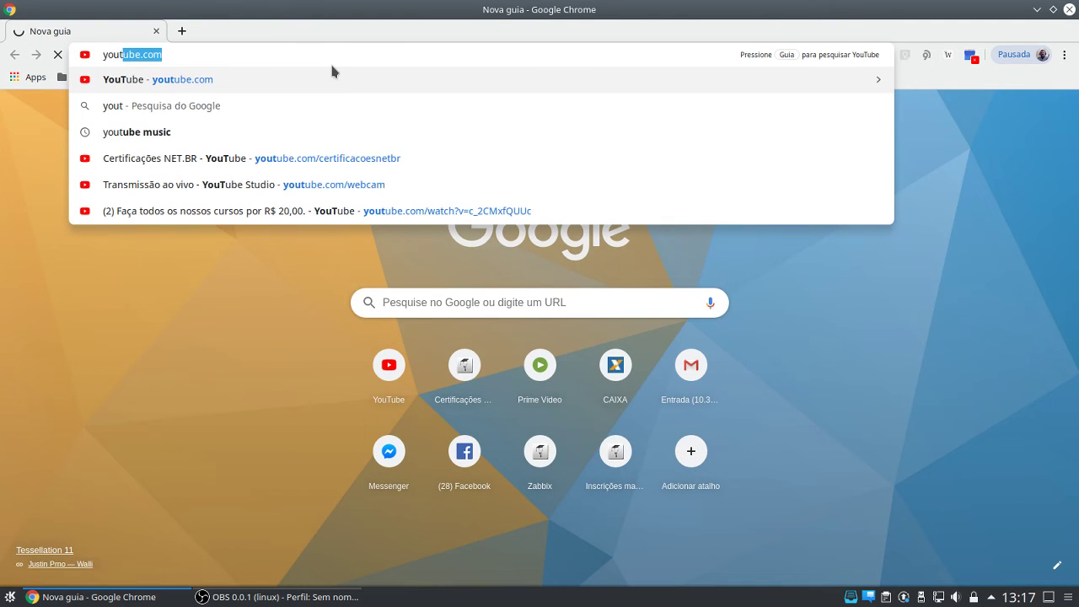
type("/certificacoesnetbr")
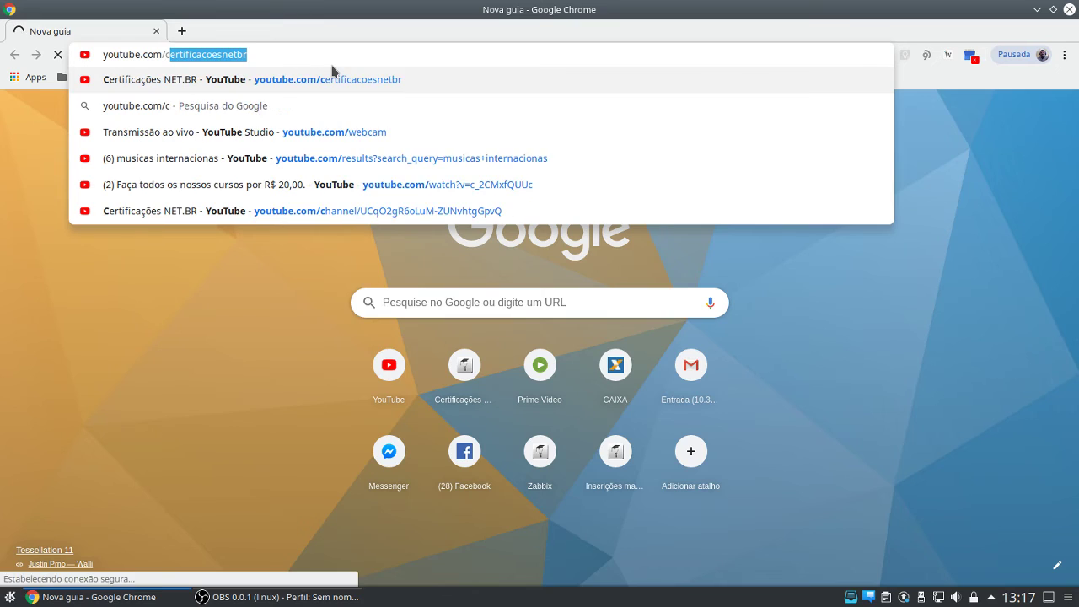
key("Return")
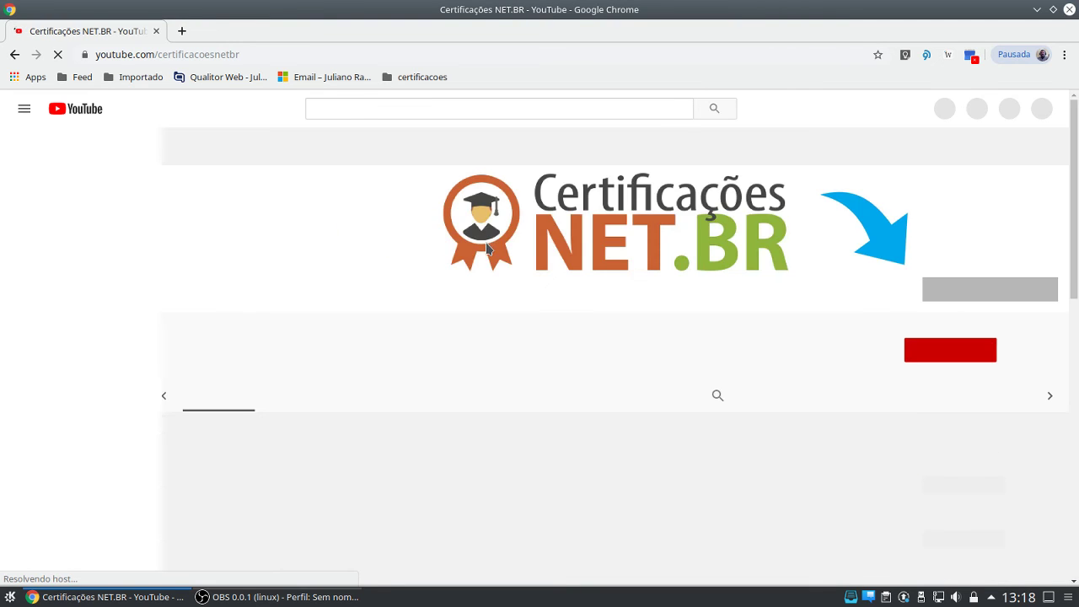
Expand the list of uploads on the channel's home page and view it down to the created playlists
scroll(487, 247, "down", 5)
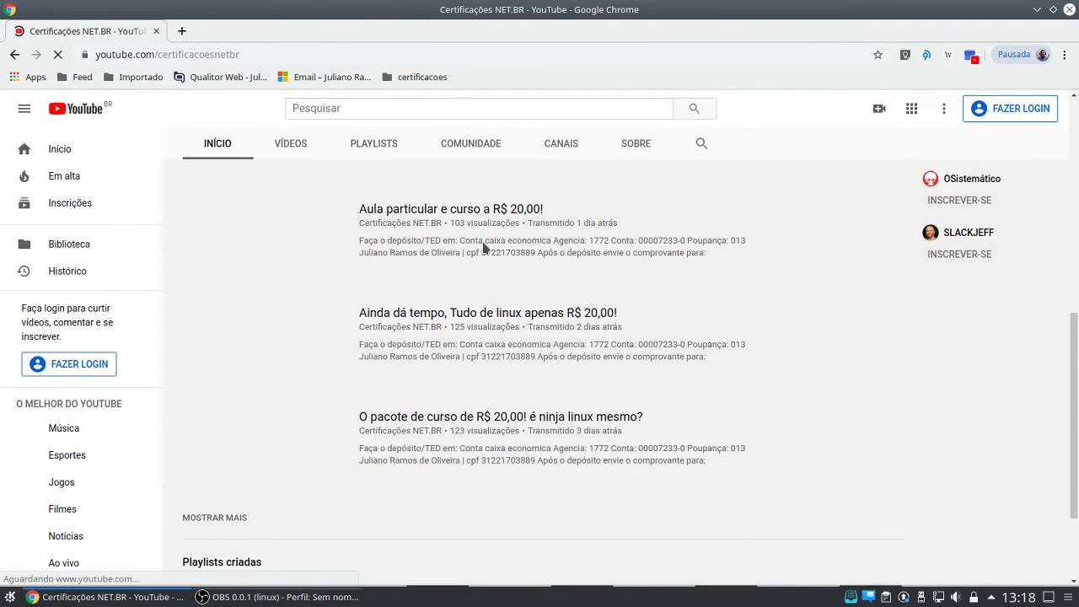
left_click(224, 501)
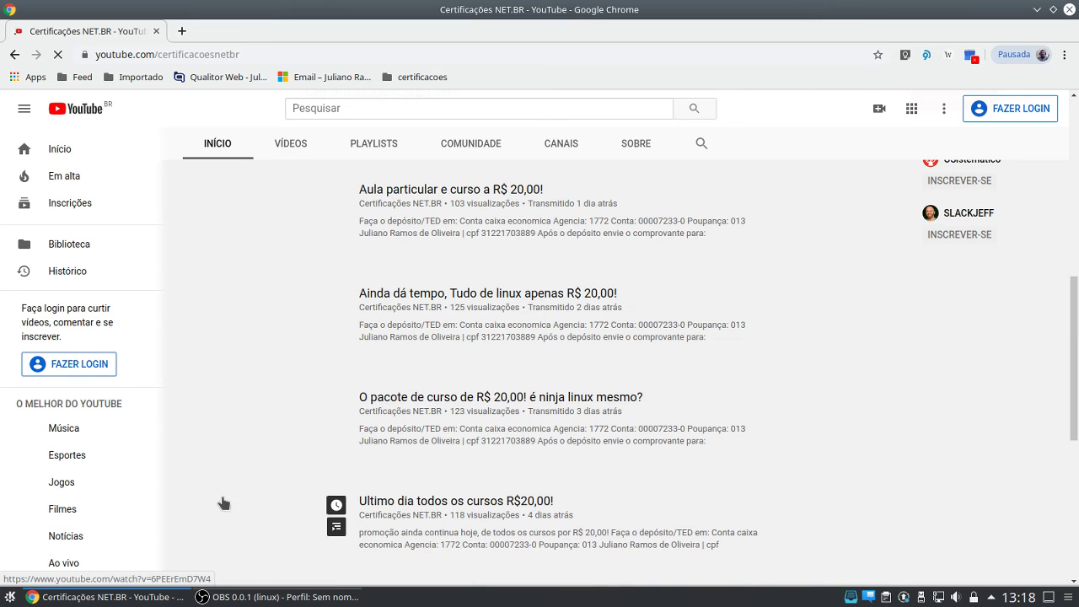
scroll(292, 465, "down", 5)
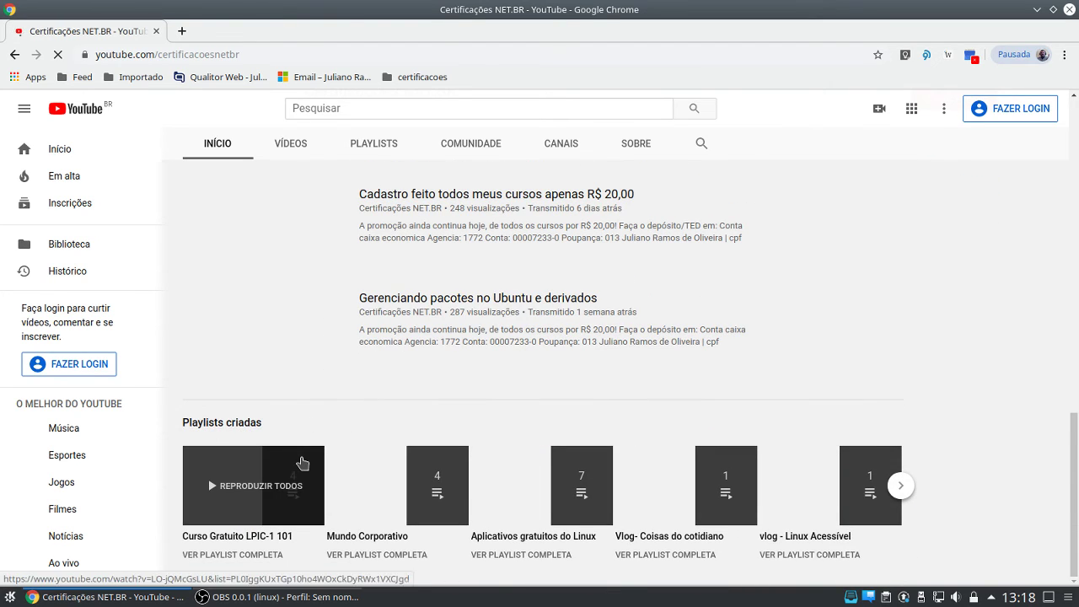
Browse the channel's Vídeos listing through the older uploads and back to the most recent ones
left_click(286, 153)
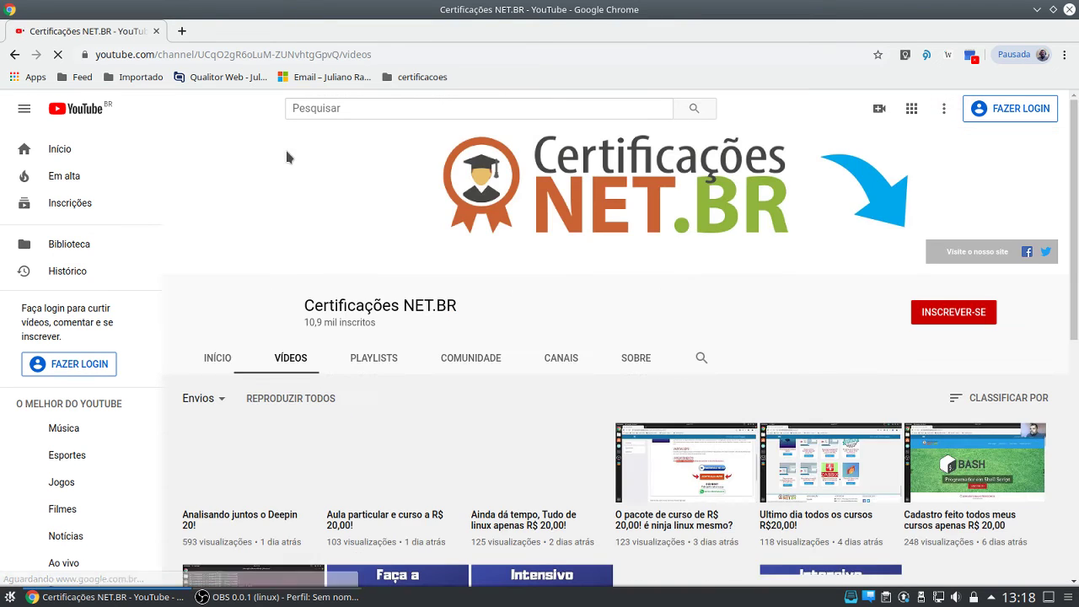
scroll(338, 342, "down", 3)
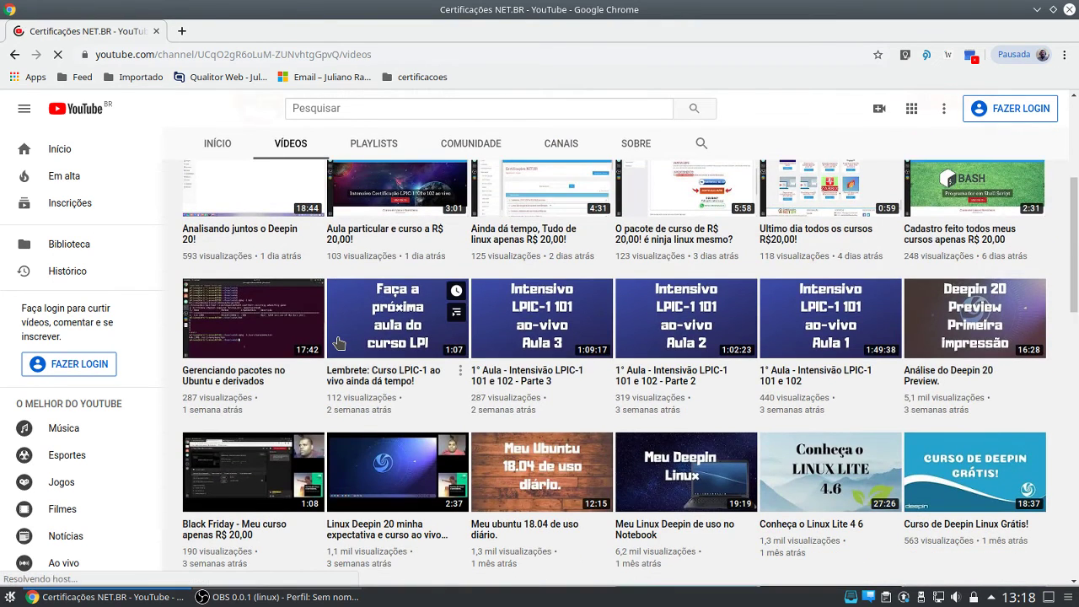
scroll(338, 341, "down", 3)
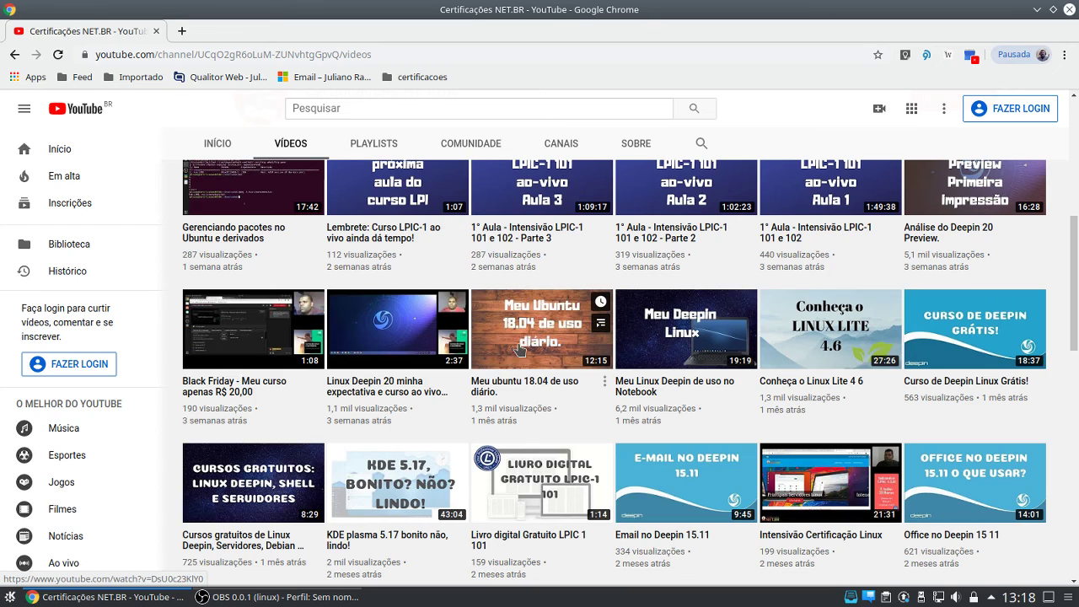
scroll(524, 411, "up", 5)
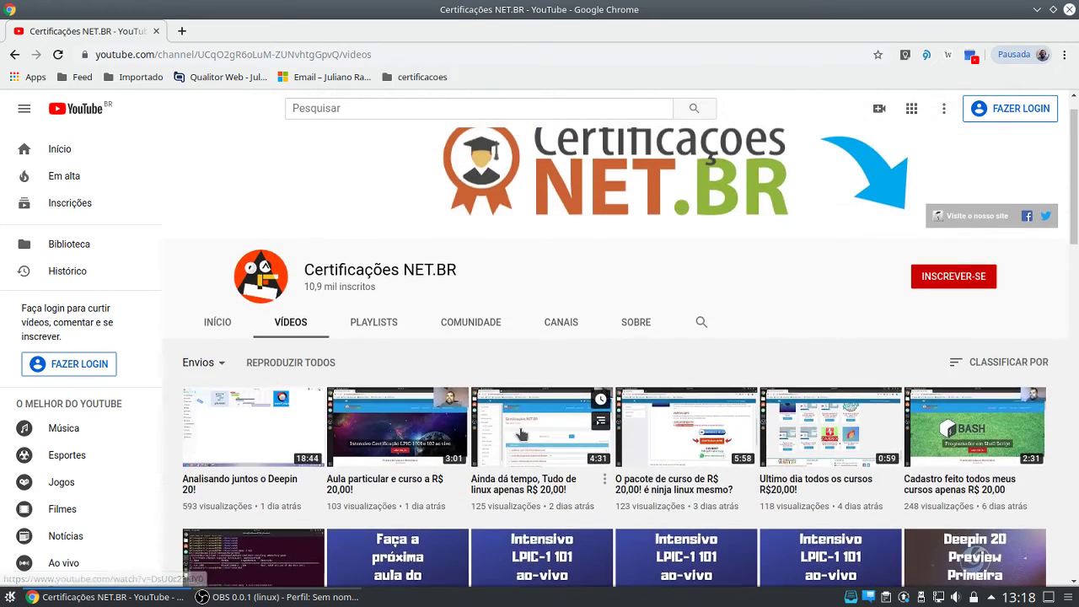
scroll(521, 433, "down", 2)
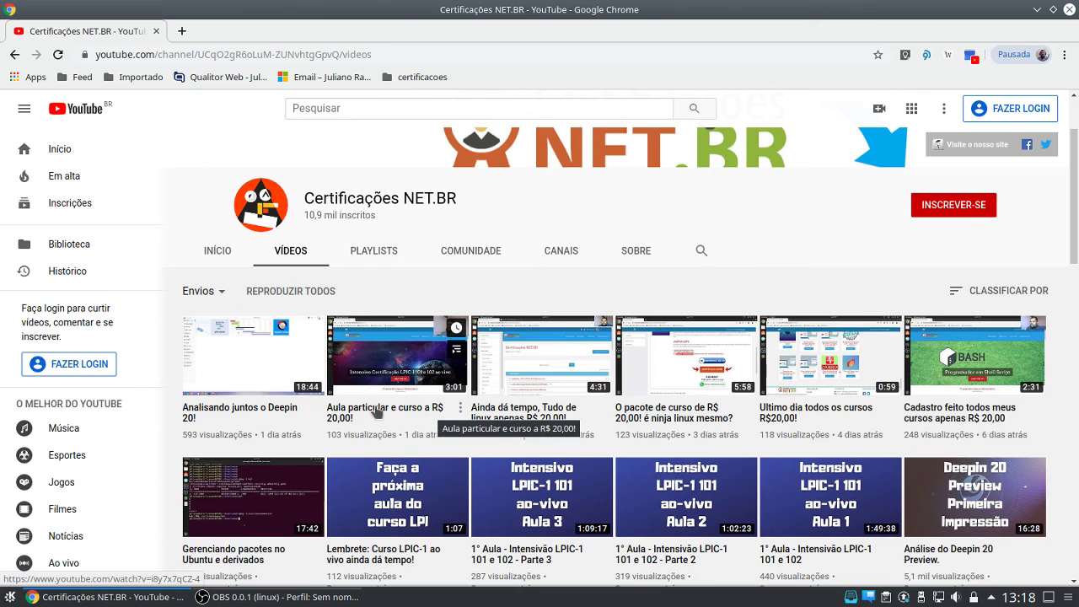
Load the website certificacoes.net.br and look through its home page down to the footer
left_click(197, 56)
type("cr")
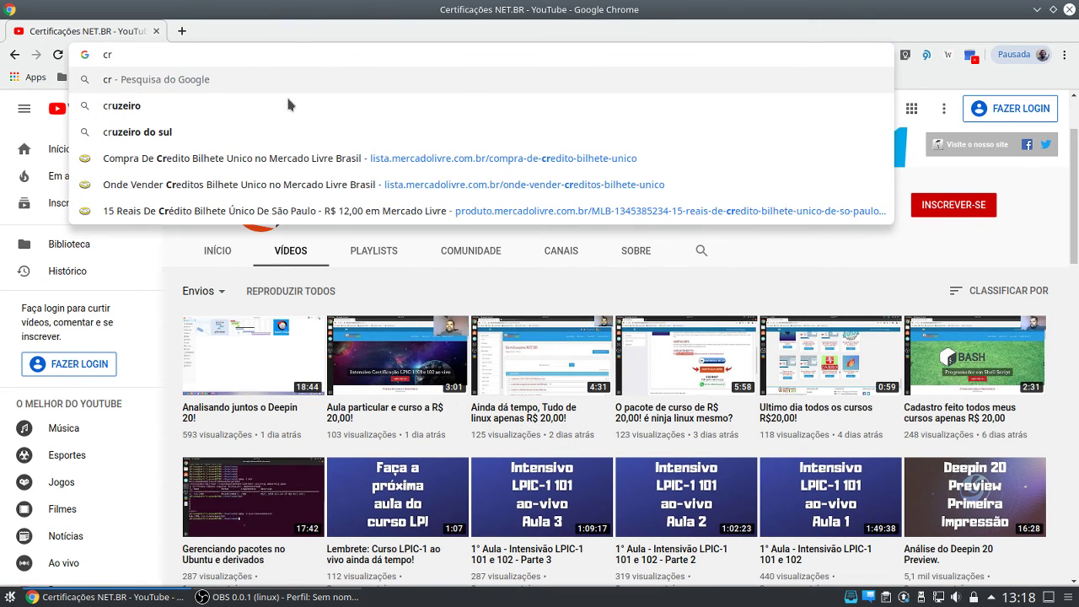
key("BackSpace")
type("ertificacoes")
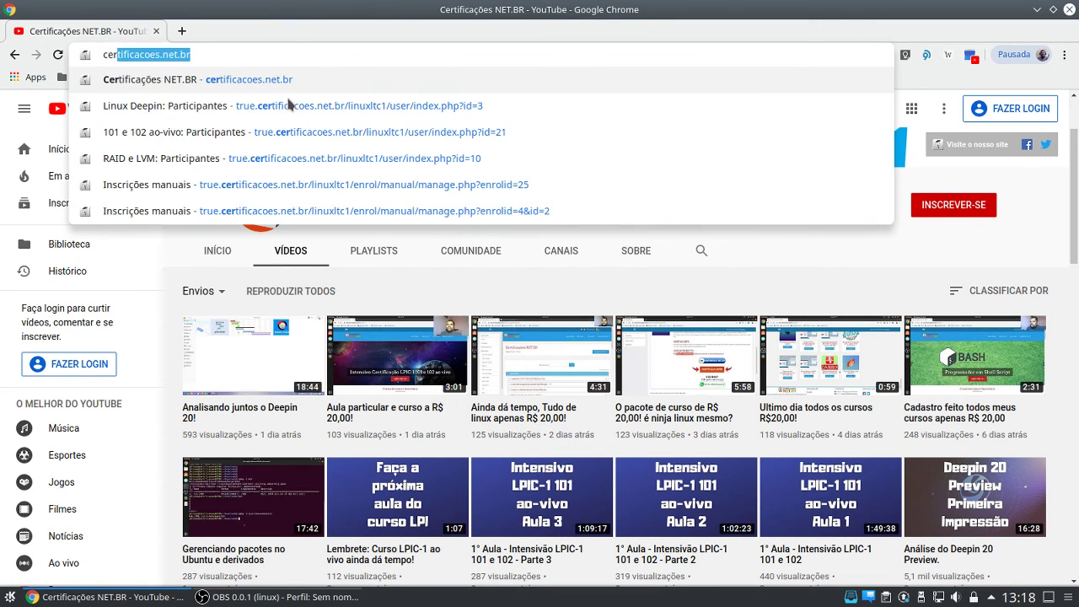
key("Return")
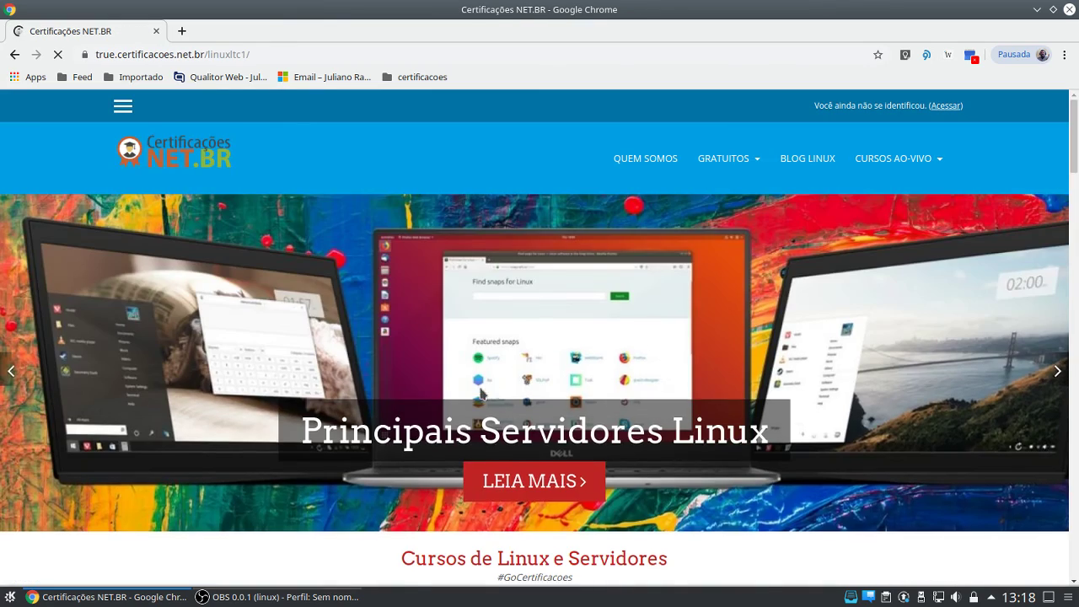
scroll(481, 393, "down", 20)
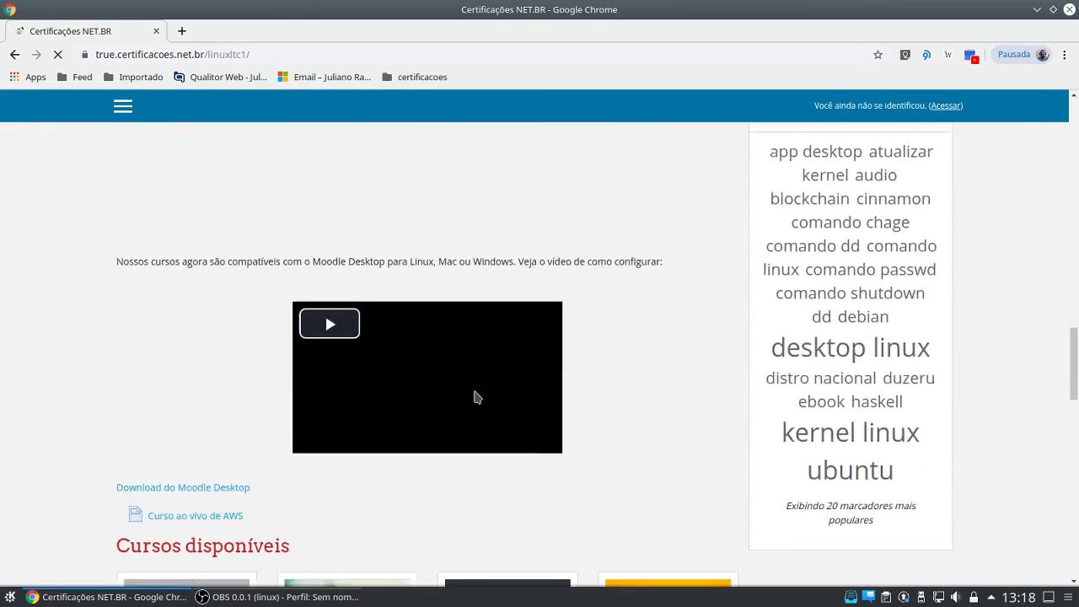
scroll(476, 397, "down", 15)
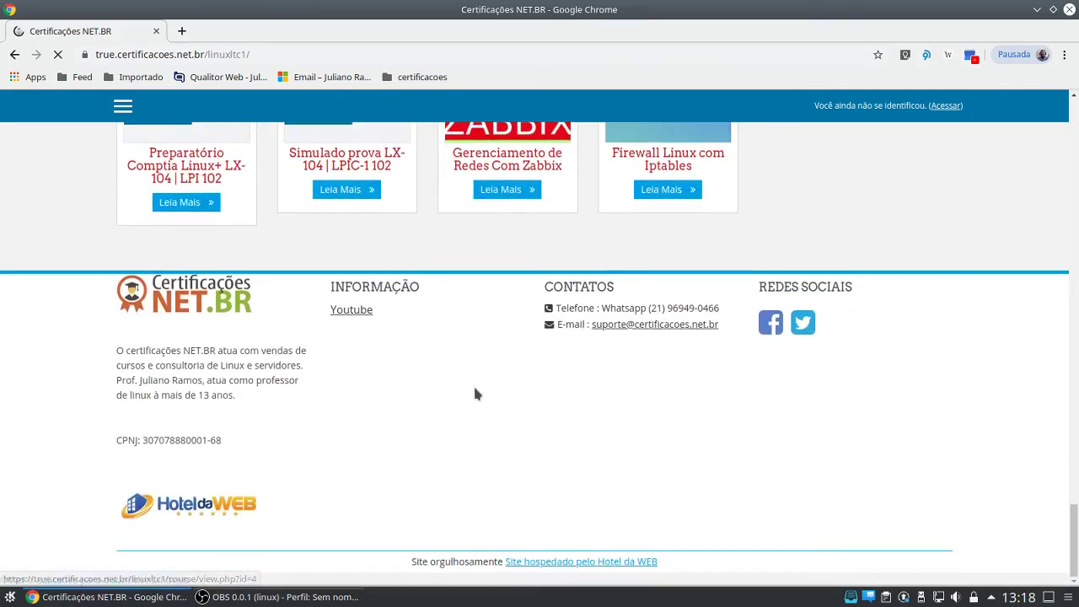